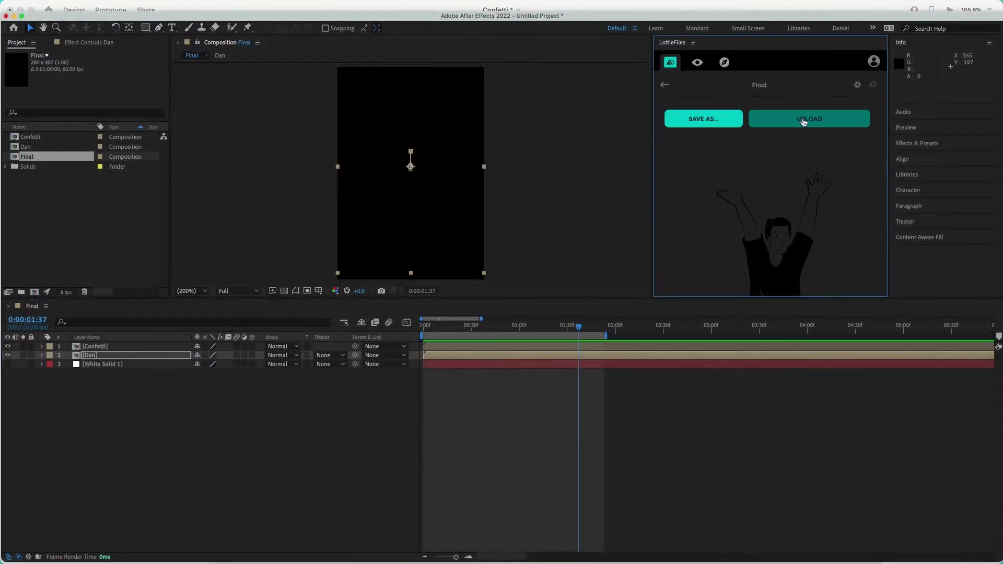
Upload the Final composition to LottieFiles from the LottieFiles panel
{"action": "left_click", "coordinate": [810, 120]}
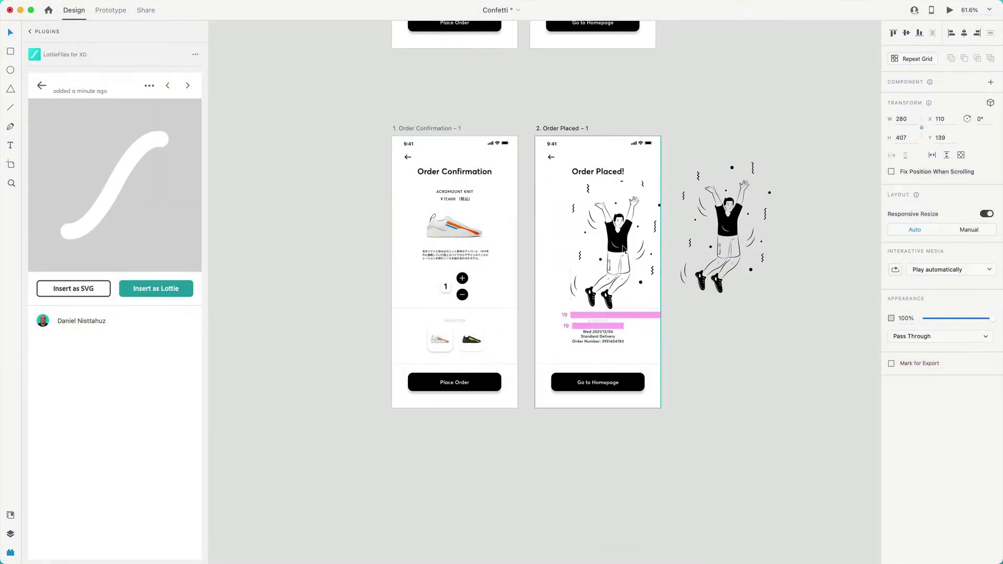
Run Desktop Preview and confirm Place Order transitions to the Order Placed screen with the jumping character
{"action": "scroll", "coordinate": [624, 249], "scroll_direction": "up", "scroll_amount": 5}
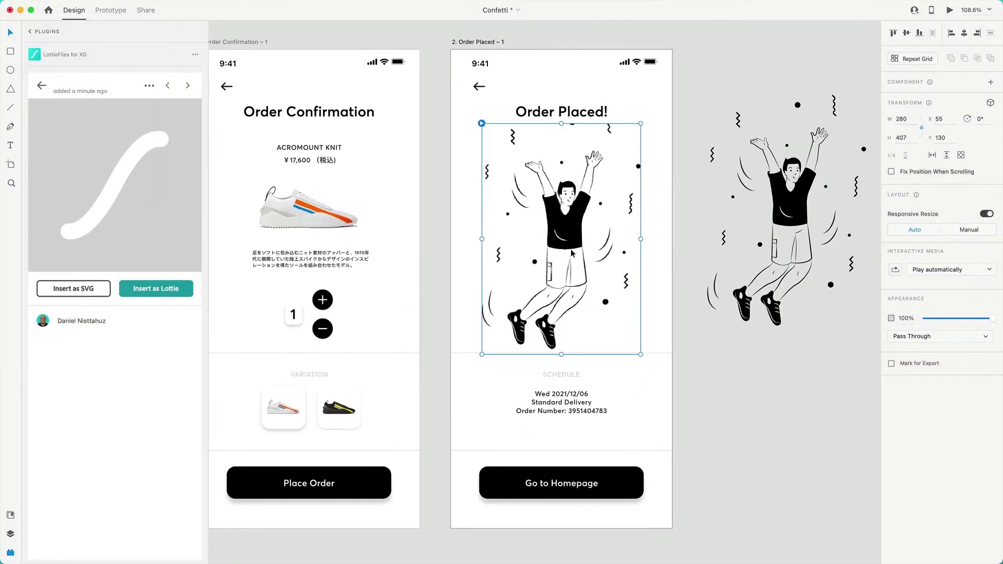
{"action": "scroll", "coordinate": [623, 250], "scroll_direction": "left", "scroll_amount": 2}
{"action": "key", "text": "super+2"}
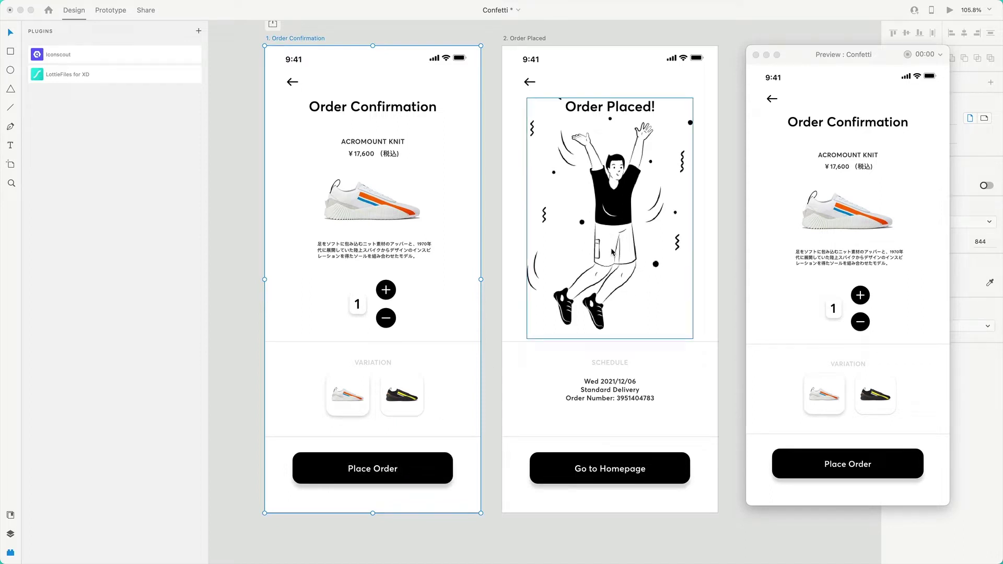
{"action": "left_click_drag", "start_coordinate": [851, 54], "coordinate": [507, 53]}
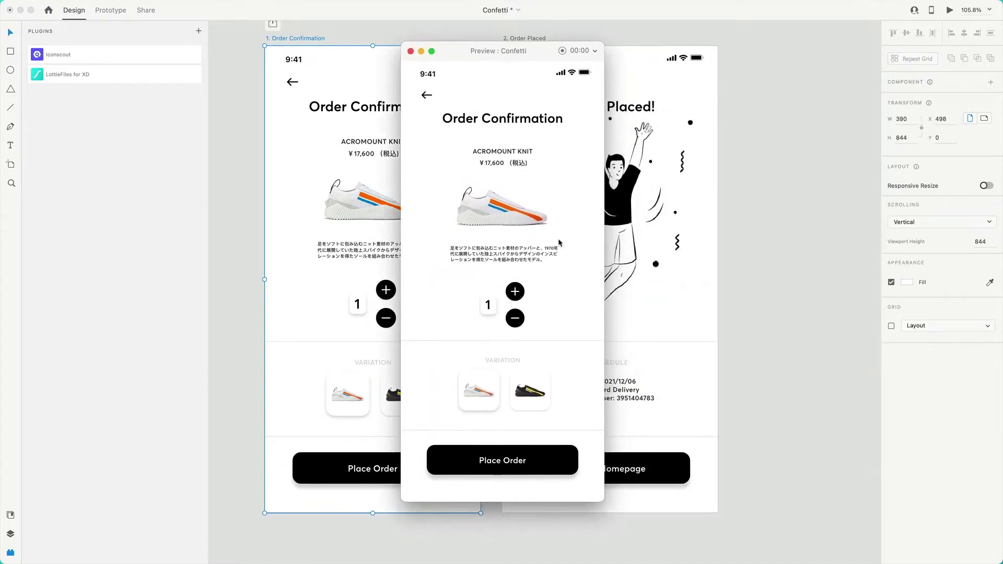
{"action": "left_click", "coordinate": [507, 462]}
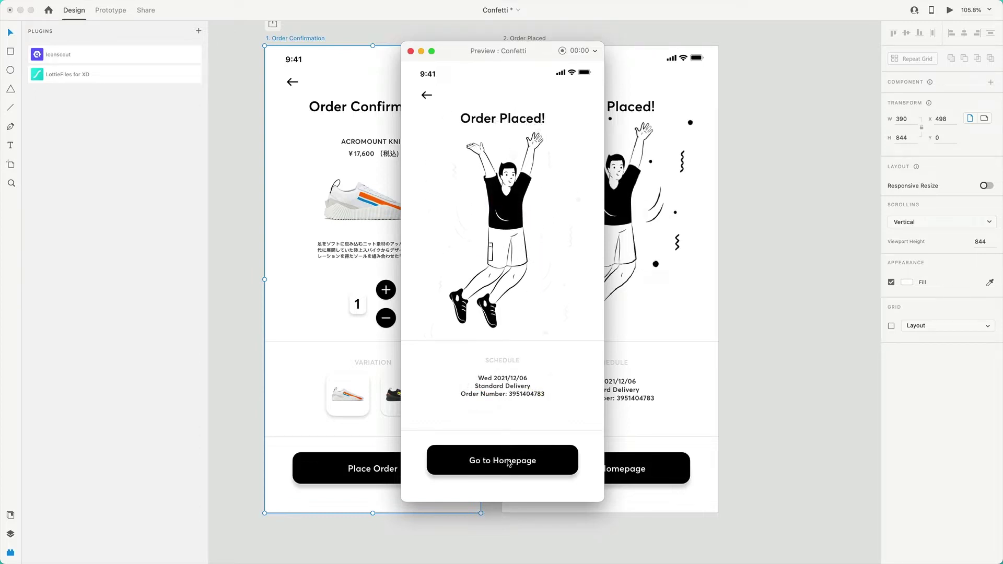
Close the preview and copy the jumping-man illustration from Iconscout's Illustrations library
{"action": "left_click", "coordinate": [411, 51]}
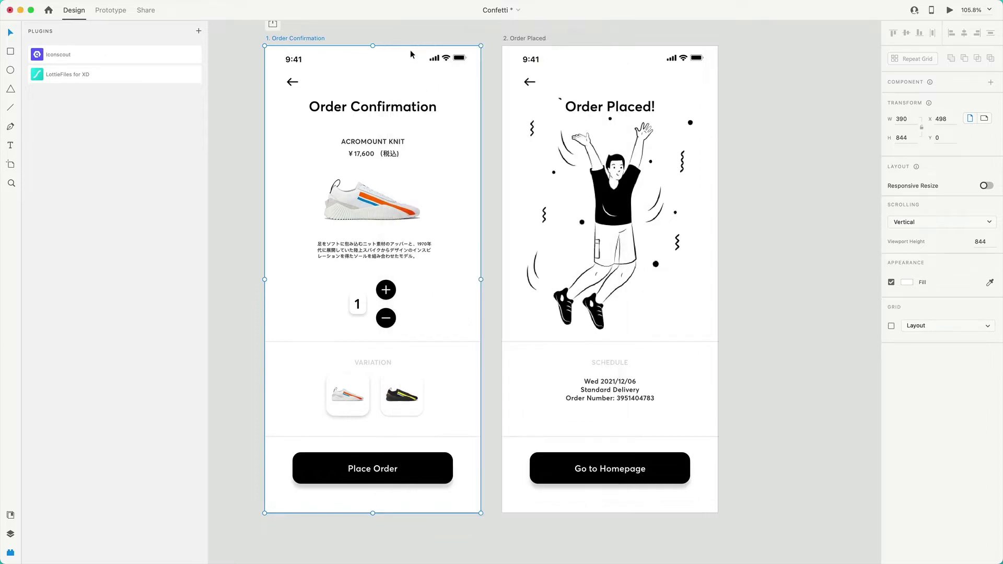
{"action": "scroll", "coordinate": [792, 181], "scroll_direction": "down", "scroll_amount": 5}
{"action": "scroll", "coordinate": [792, 183], "scroll_direction": "down", "scroll_amount": 6}
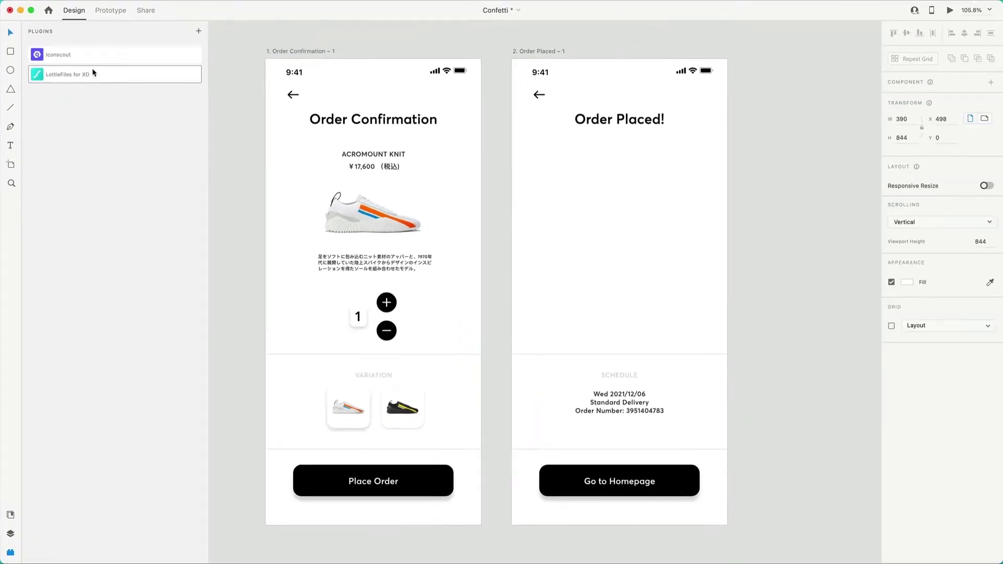
{"action": "left_click", "coordinate": [85, 55]}
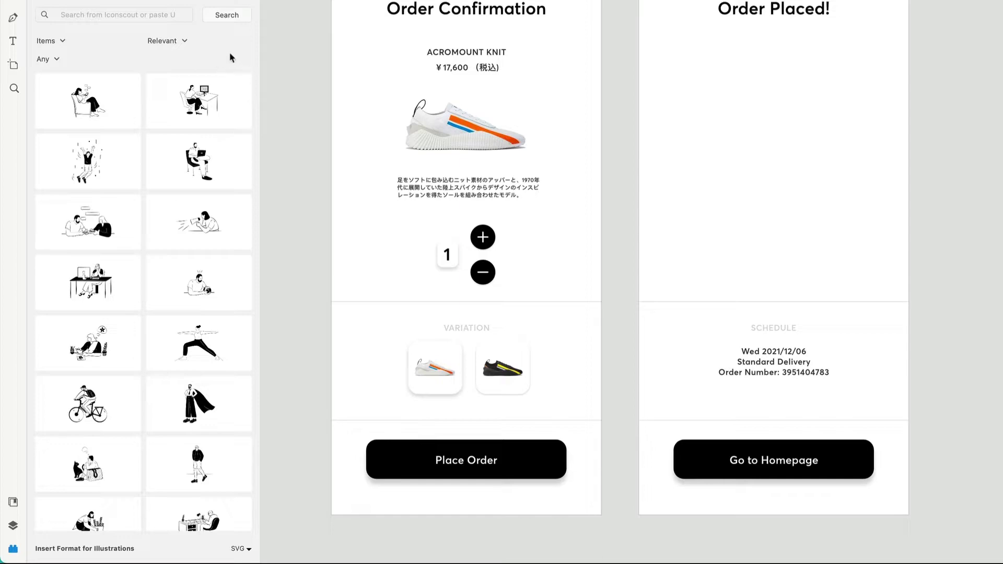
{"action": "scroll", "coordinate": [157, 209], "scroll_direction": "down", "scroll_amount": 5}
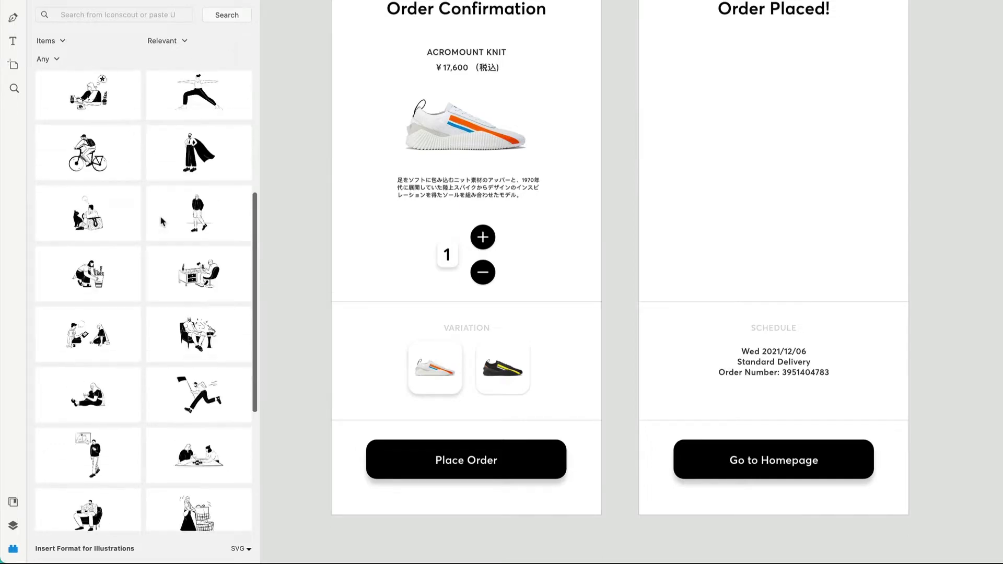
{"action": "scroll", "coordinate": [164, 218], "scroll_direction": "down", "scroll_amount": 5}
{"action": "scroll", "coordinate": [163, 220], "scroll_direction": "up", "scroll_amount": 8}
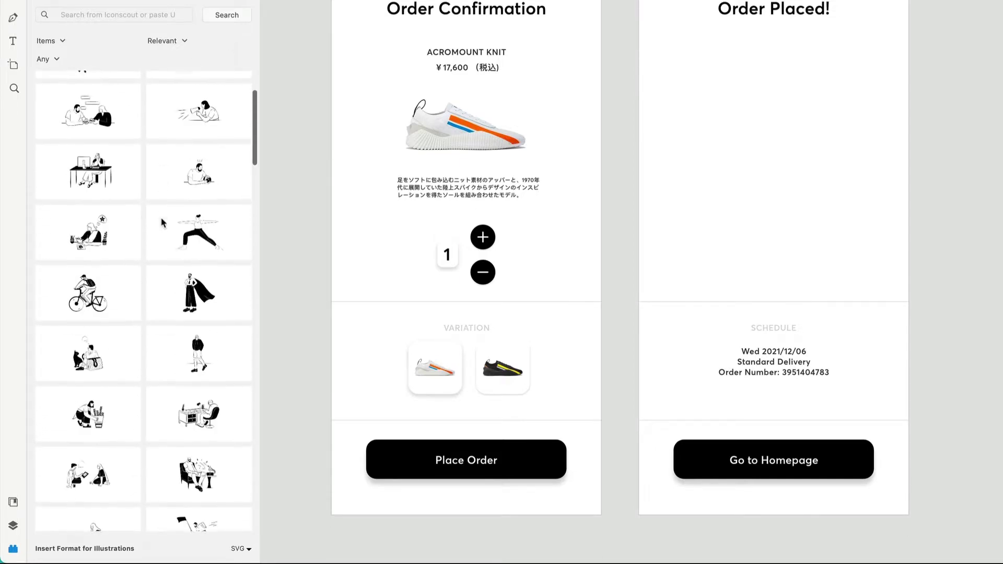
{"action": "scroll", "coordinate": [162, 222], "scroll_direction": "up", "scroll_amount": 2}
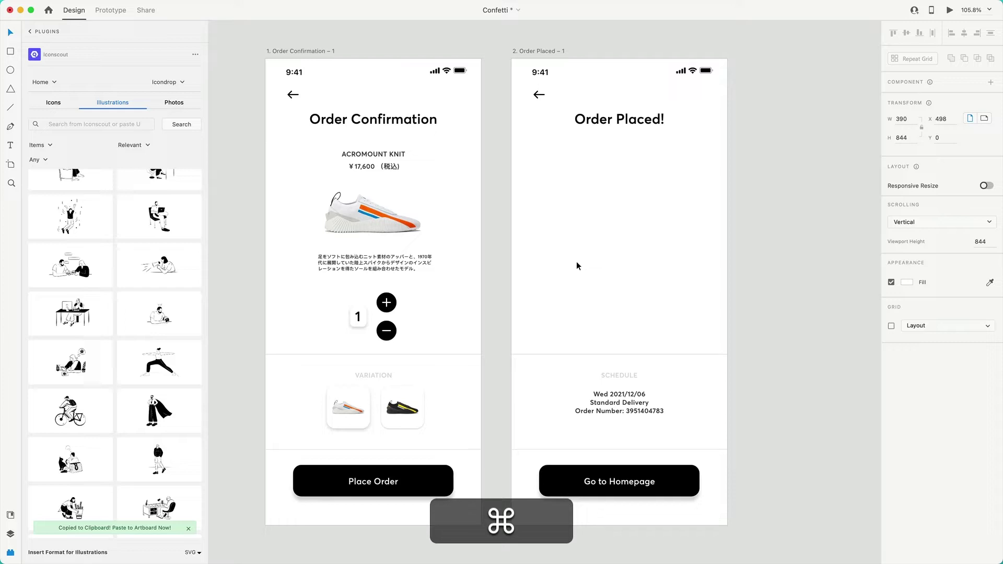
Paste the jumping man onto Order Placed – 1, scaled to 279.77 × 406.89 and centred below the heading
{"action": "key", "text": "super+v"}
{"action": "left_click_drag", "start_coordinate": [555, 290], "coordinate": [621, 233]}
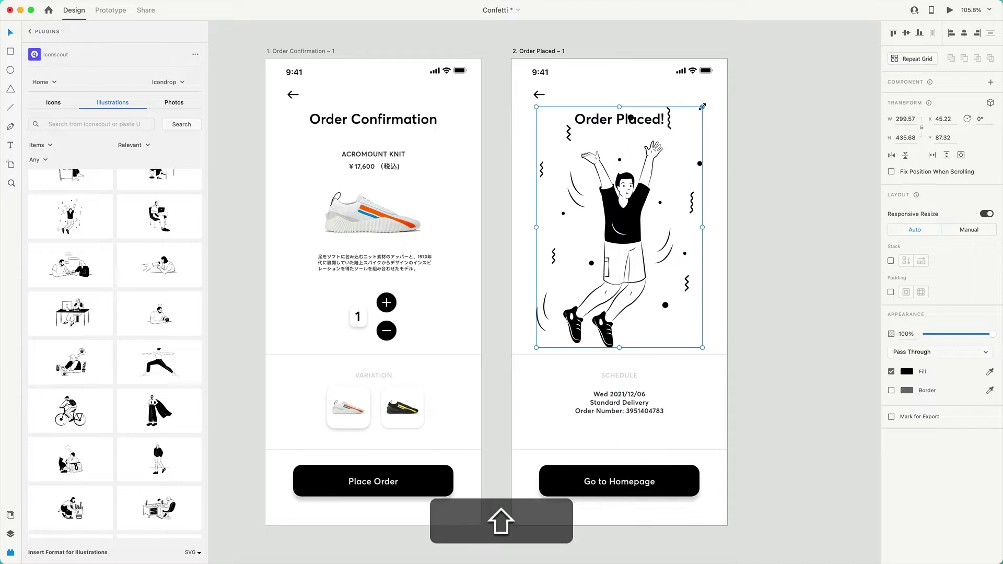
{"action": "left_click_drag", "start_coordinate": [703, 106], "coordinate": [691, 123]}
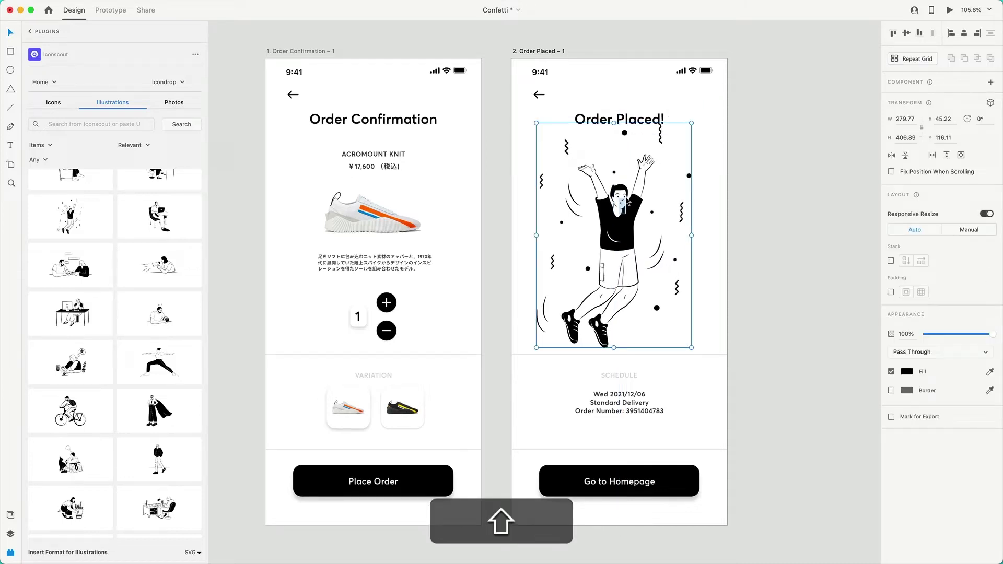
{"action": "left_click_drag", "start_coordinate": [623, 228], "coordinate": [628, 220]}
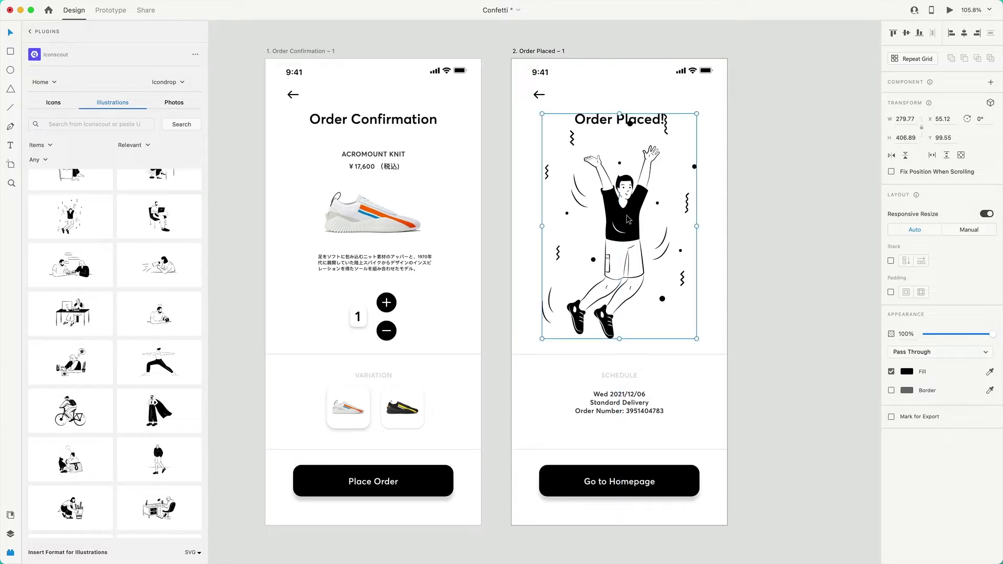
{"action": "left_click", "coordinate": [768, 205]}
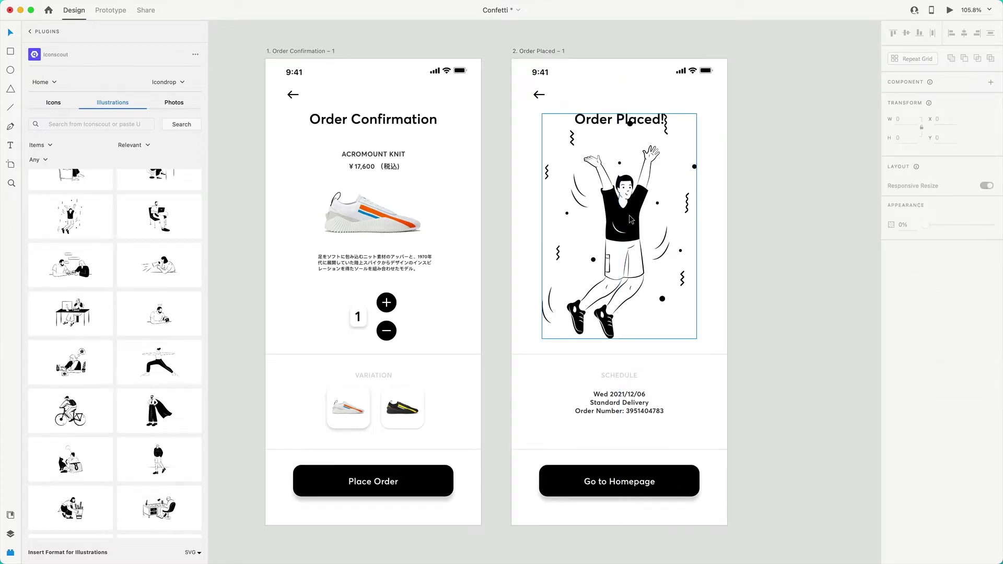
{"action": "left_click_drag", "start_coordinate": [631, 220], "coordinate": [631, 225]}
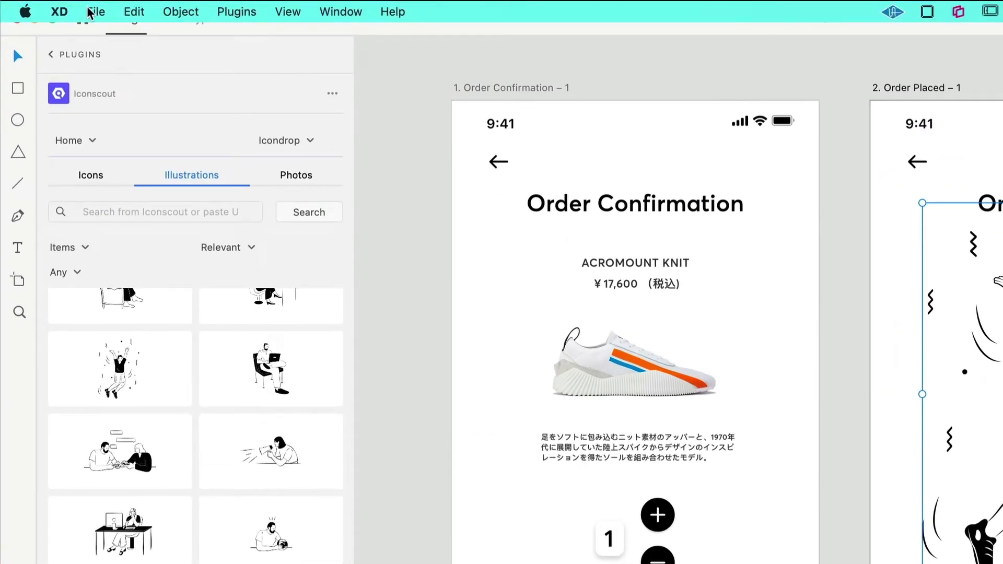
Export the selected illustration through File > Export > After Effects
{"action": "left_click", "coordinate": [96, 12]}
{"action": "mouse_move", "coordinate": [168, 313]}
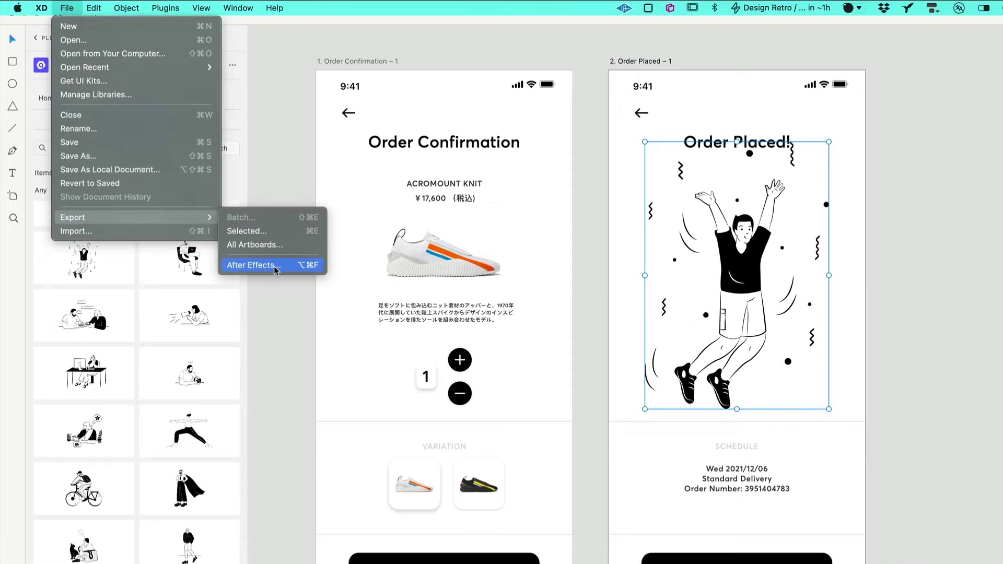
{"action": "left_click", "coordinate": [393, 387]}
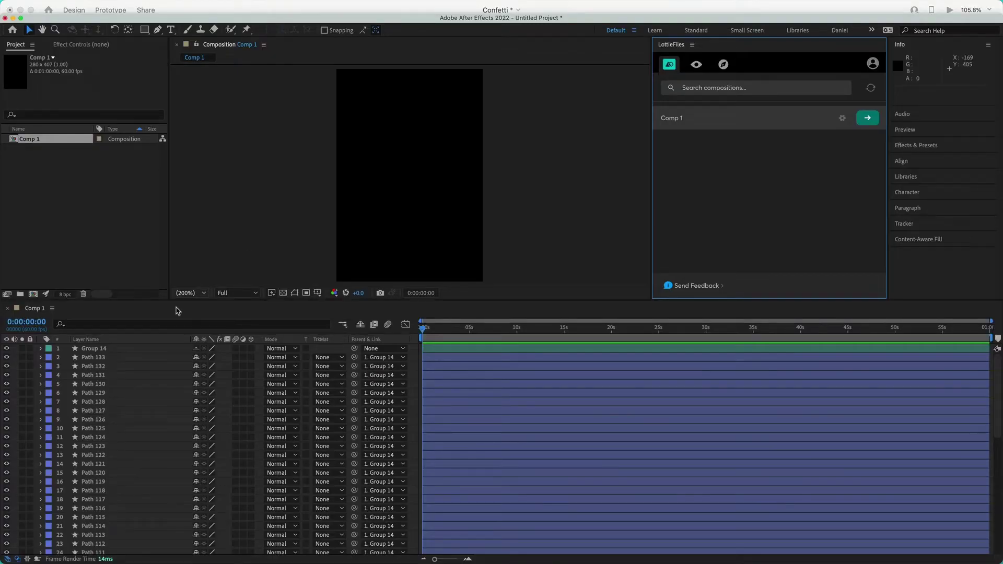
Add a comp-sized white solid to Comp 1 and move White Solid 1 to the bottom of the stack
{"action": "scroll", "coordinate": [131, 384], "scroll_direction": "down", "scroll_amount": 8}
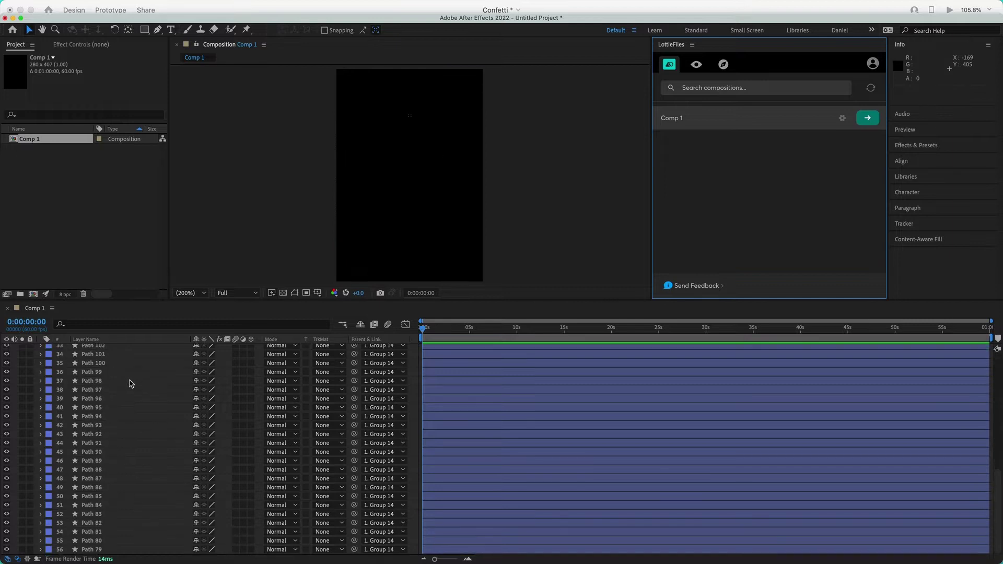
{"action": "scroll", "coordinate": [131, 384], "scroll_direction": "up", "scroll_amount": 8}
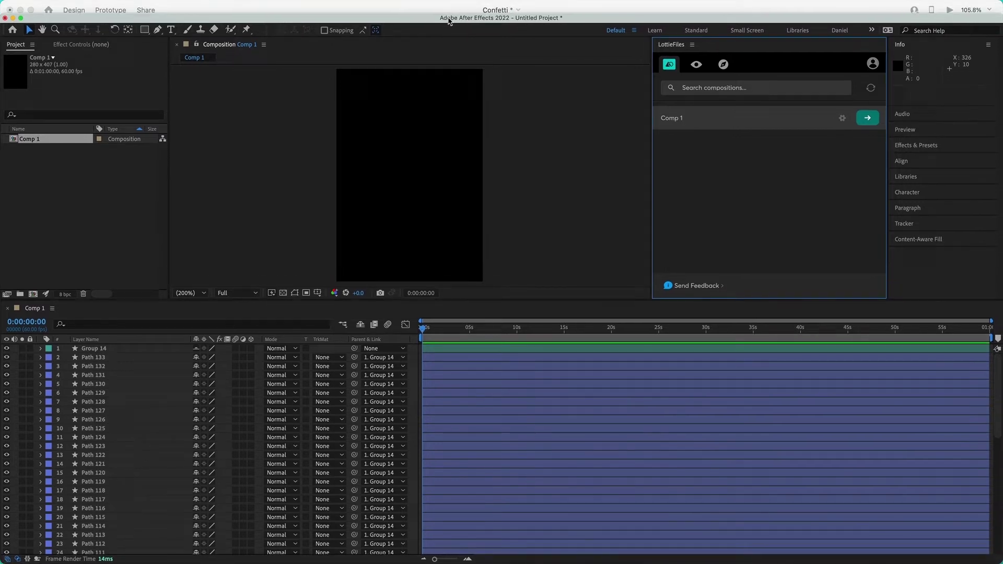
{"action": "left_click", "coordinate": [188, 5]}
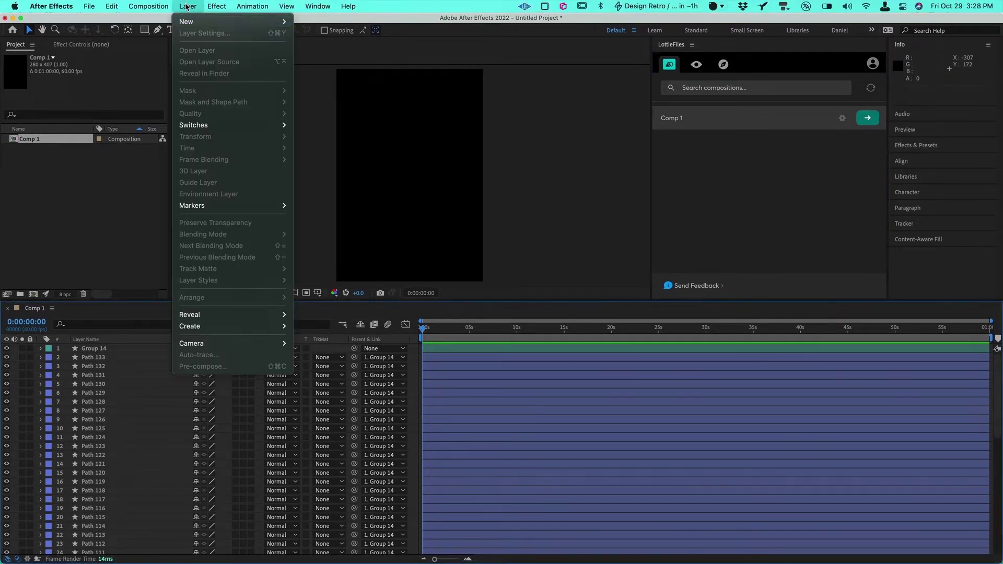
{"action": "mouse_move", "coordinate": [204, 22]}
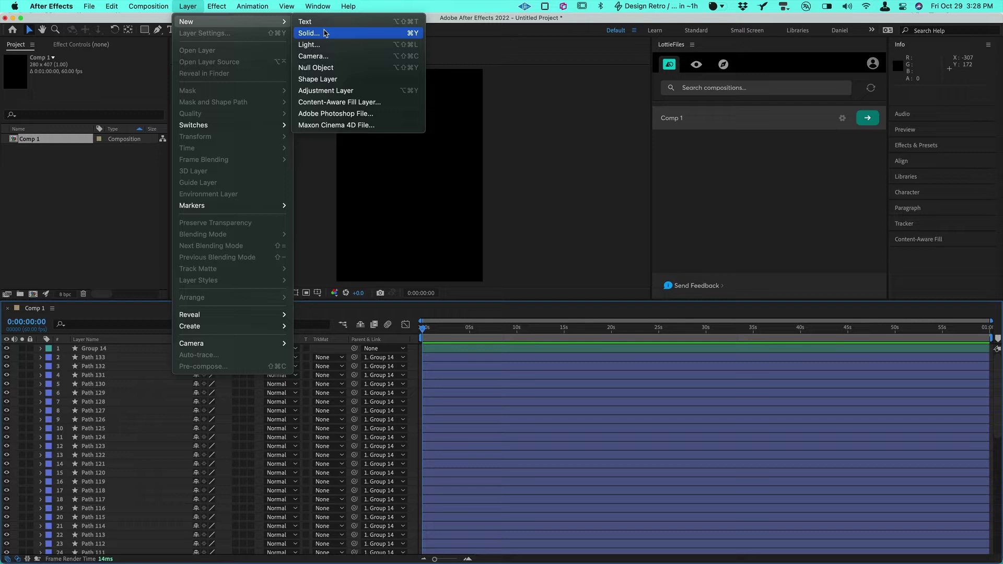
{"action": "left_click", "coordinate": [324, 33]}
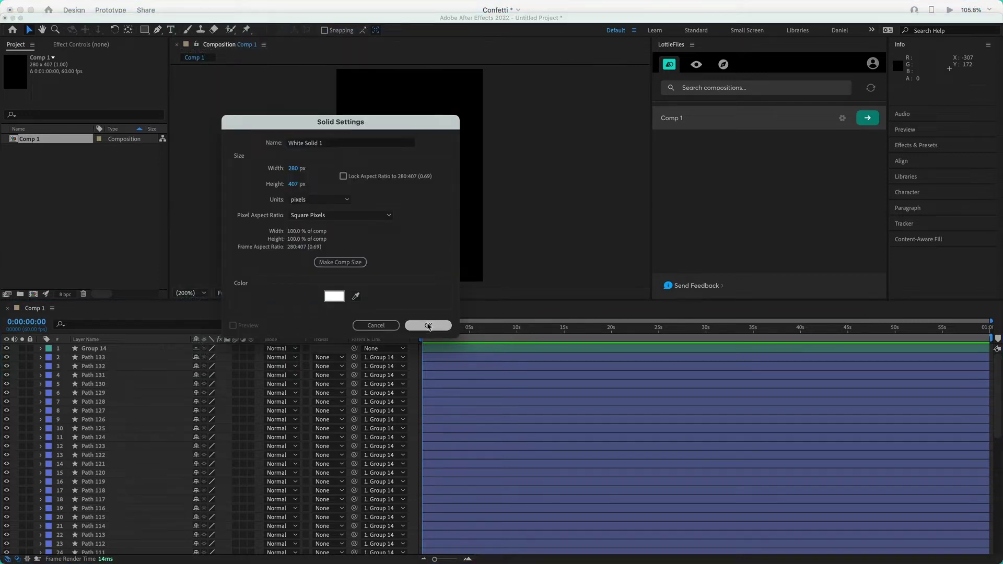
{"action": "left_click", "coordinate": [427, 325]}
{"action": "left_click_drag", "start_coordinate": [101, 349], "coordinate": [108, 477]}
{"action": "scroll", "coordinate": [108, 477], "scroll_direction": "down", "scroll_amount": 5}
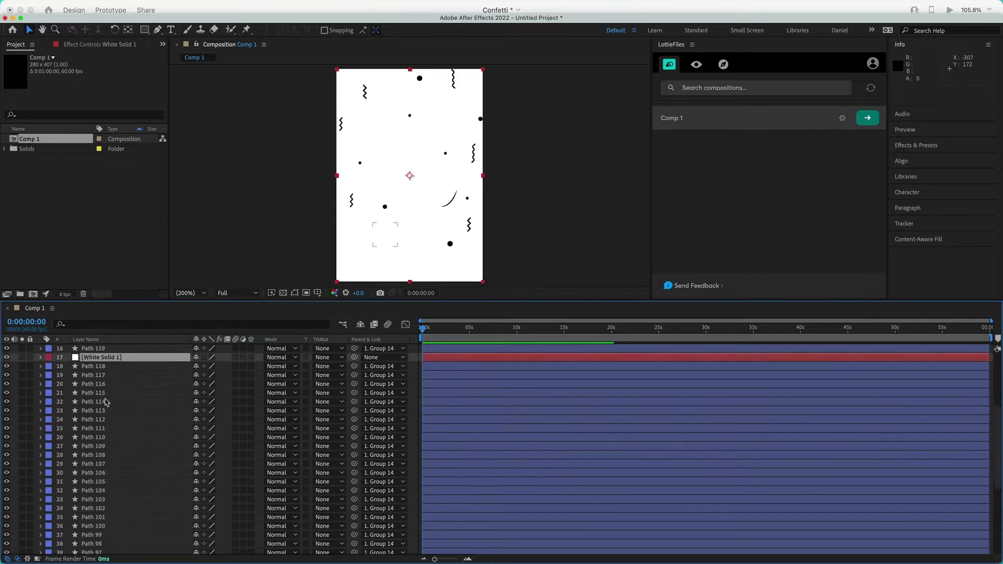
{"action": "left_click_drag", "start_coordinate": [109, 351], "coordinate": [120, 554]}
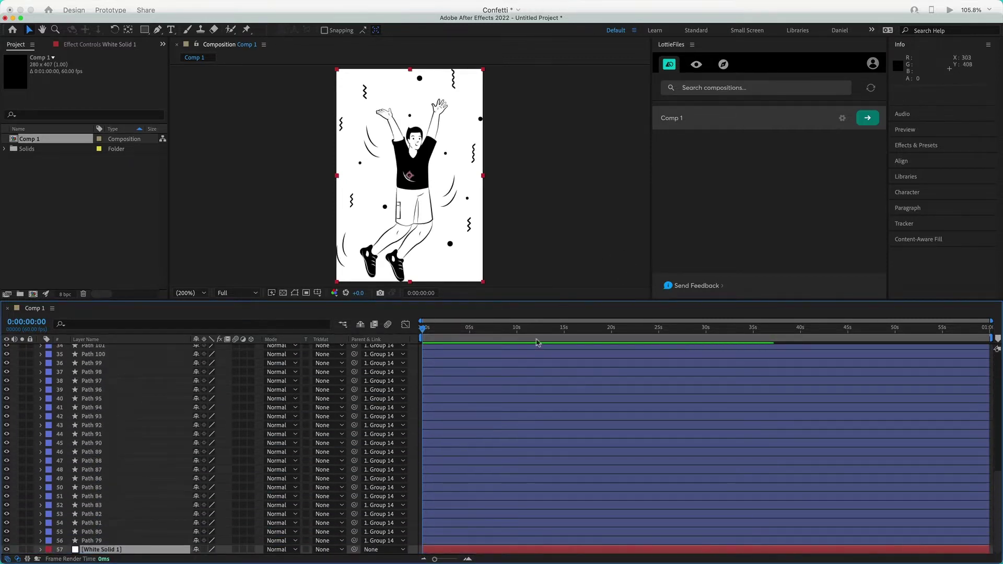
Delete the Group 14 parent layer, leaving the Path layers unparented
{"action": "scroll", "coordinate": [200, 381], "scroll_direction": "up", "scroll_amount": 10}
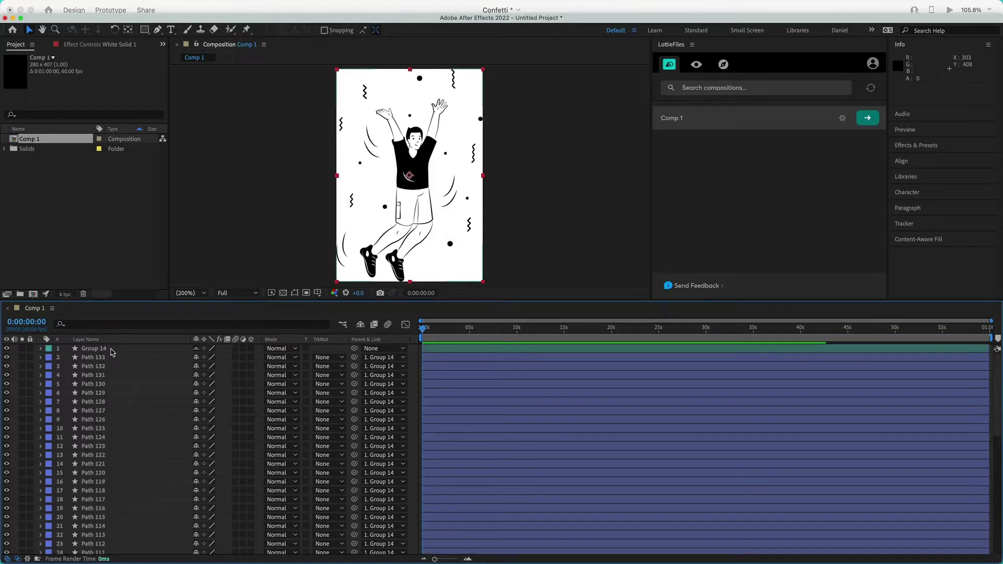
{"action": "left_click", "coordinate": [111, 352]}
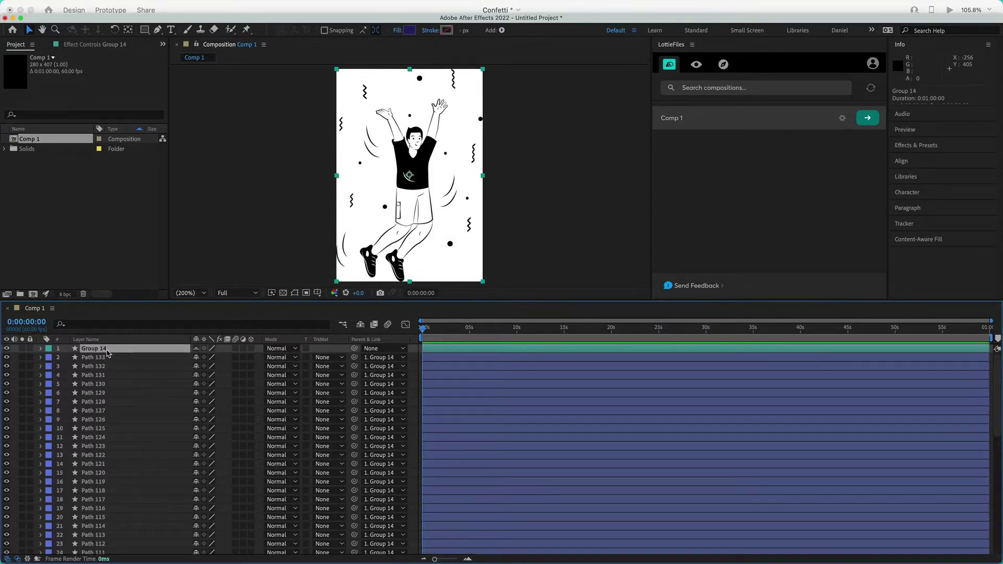
{"action": "key", "text": "BackSpace"}
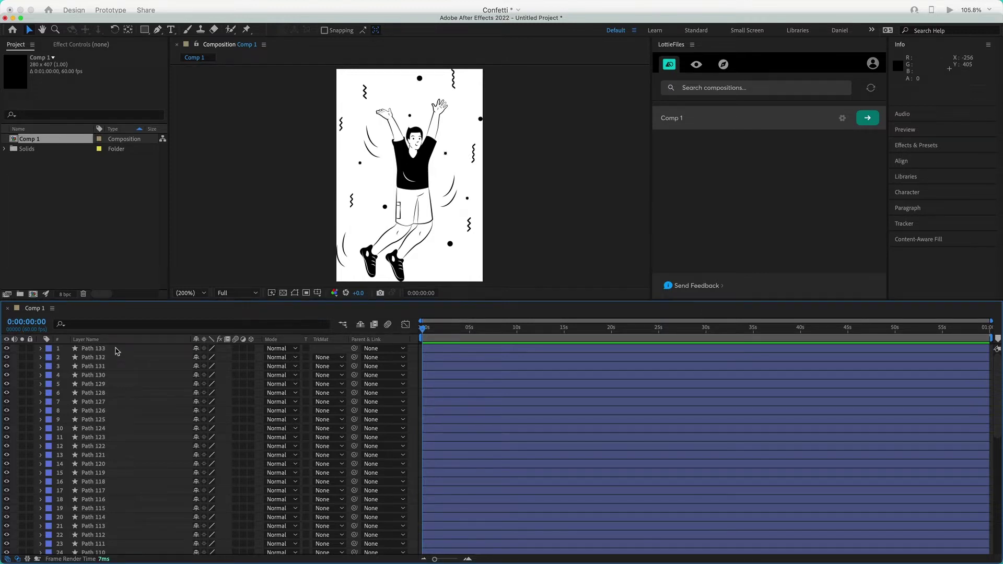
Pre-compose layers Path 133 through Path 114 into a composition named Confetti
{"action": "left_click", "coordinate": [117, 350]}
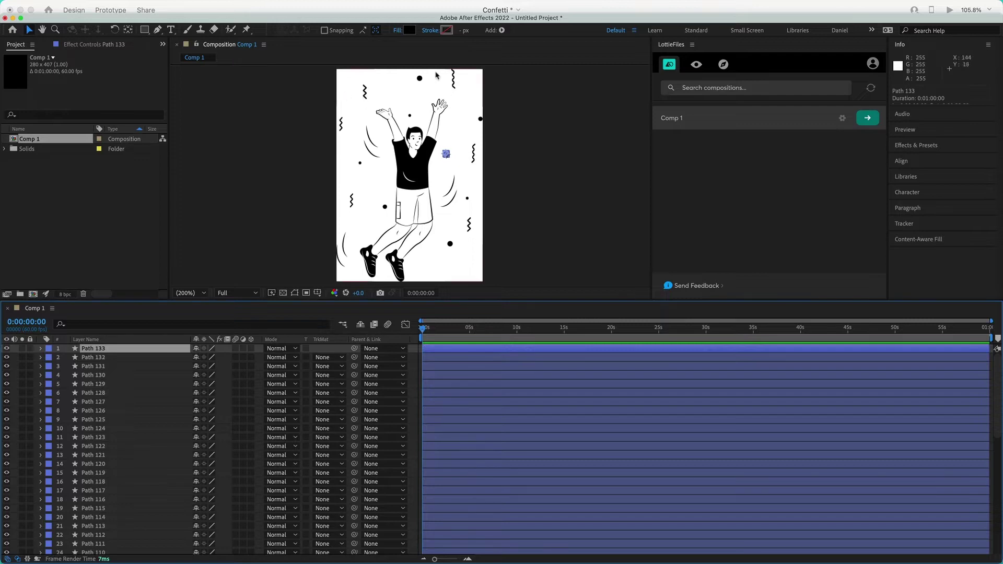
{"action": "key", "text": "shift"}
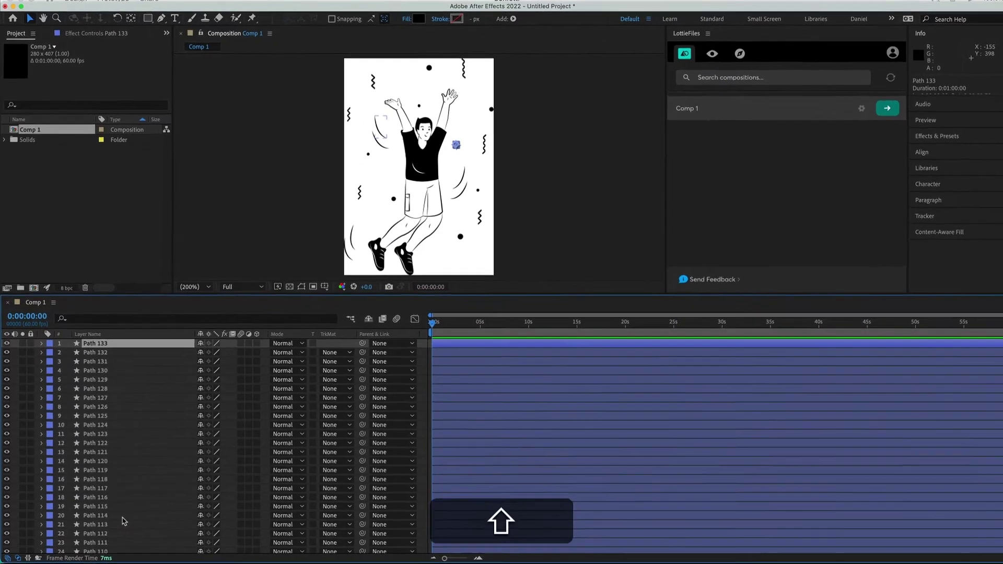
{"action": "left_click", "coordinate": [122, 517], "text": "shift"}
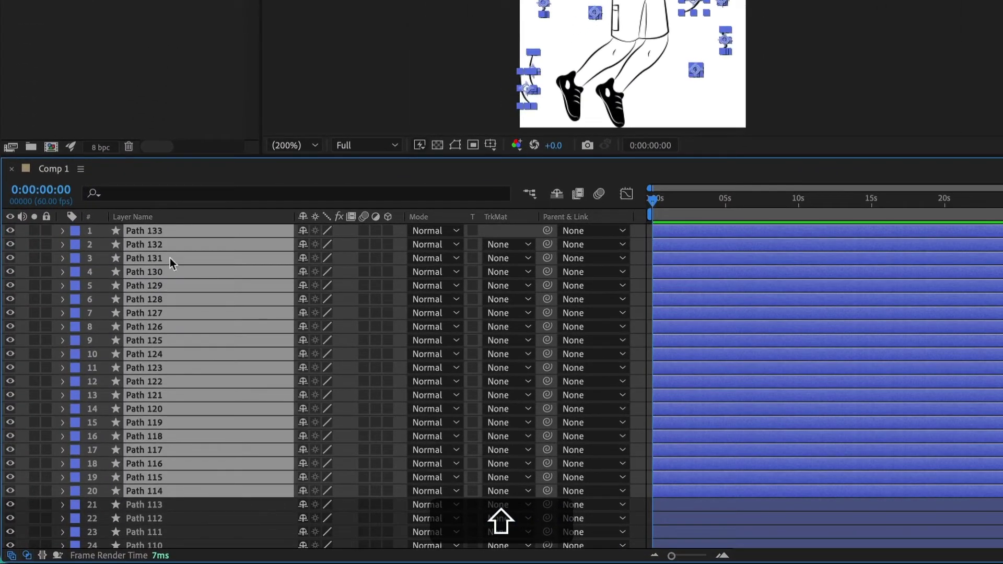
{"action": "right_click", "coordinate": [186, 288]}
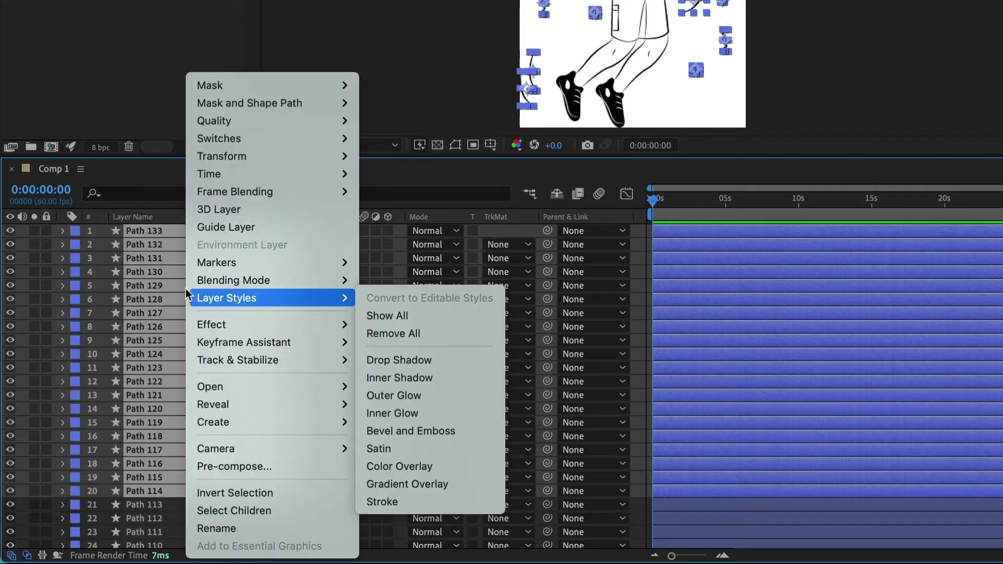
{"action": "left_click", "coordinate": [247, 467]}
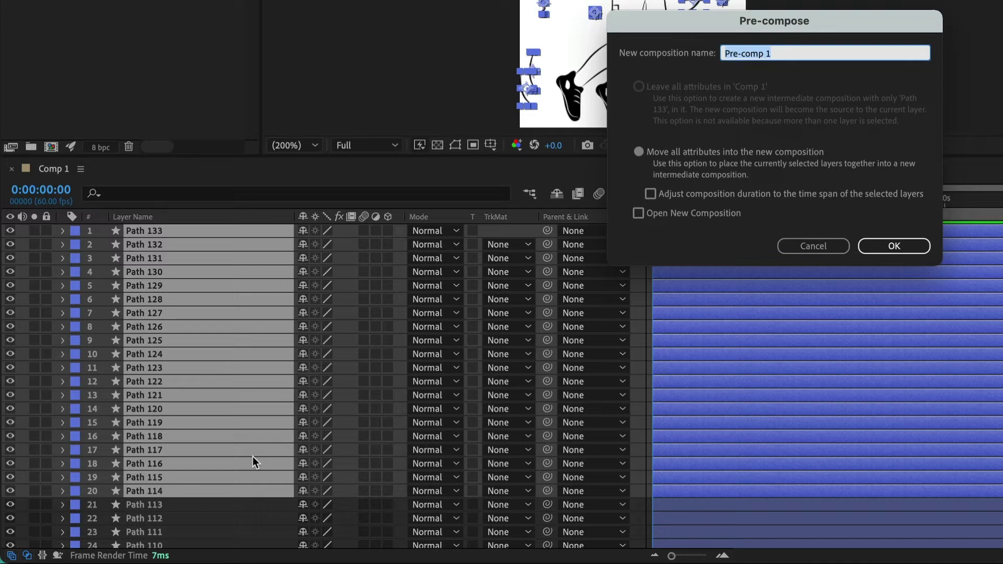
{"action": "type", "text": "Confetti"}
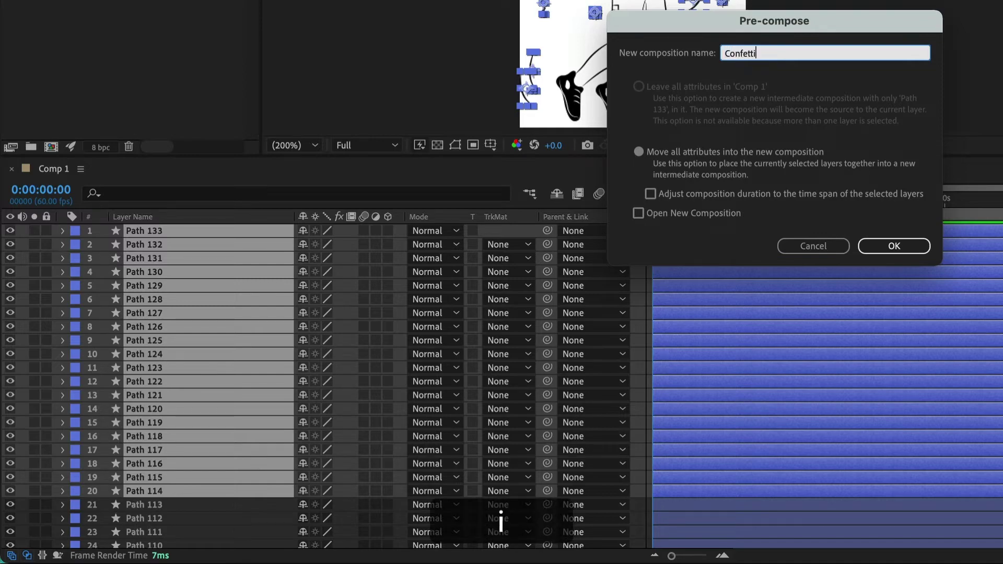
{"action": "key", "text": "Return"}
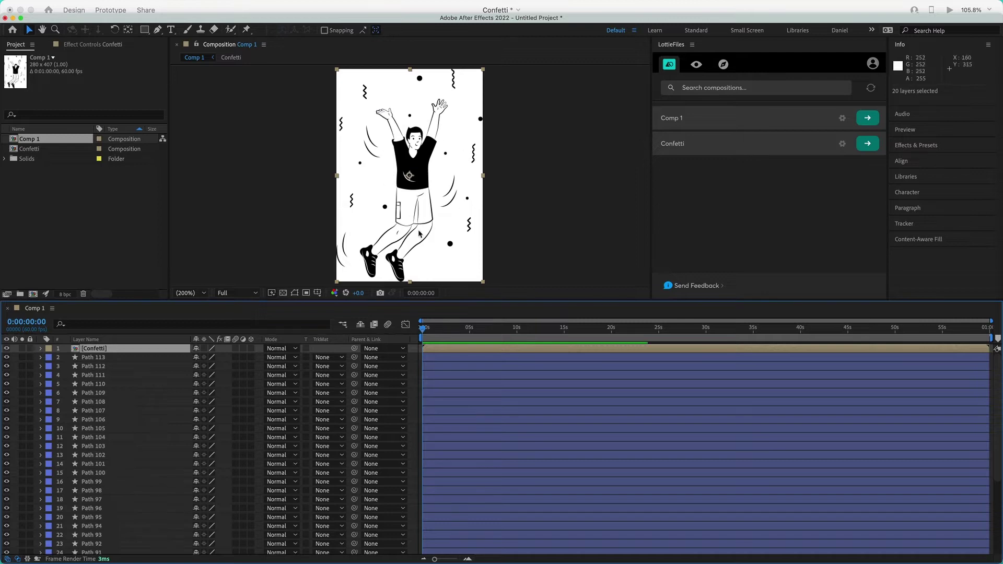
Pre-compose the figure's layers Path 113 through Path 79 into a composition named Dan
{"action": "left_click", "coordinate": [107, 359]}
{"action": "scroll", "coordinate": [148, 475], "scroll_direction": "down", "scroll_amount": 5}
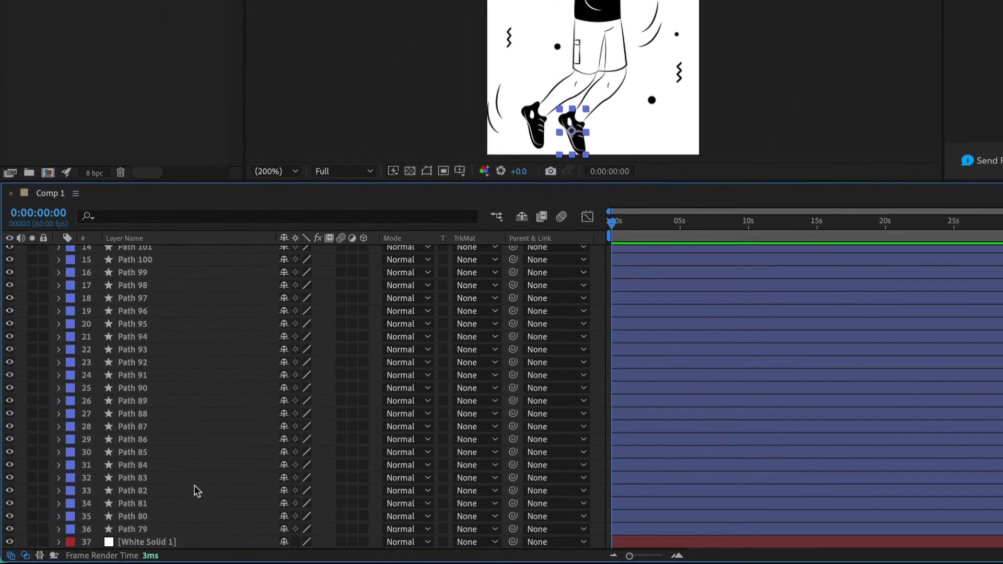
{"action": "left_click", "coordinate": [168, 528], "text": "shift"}
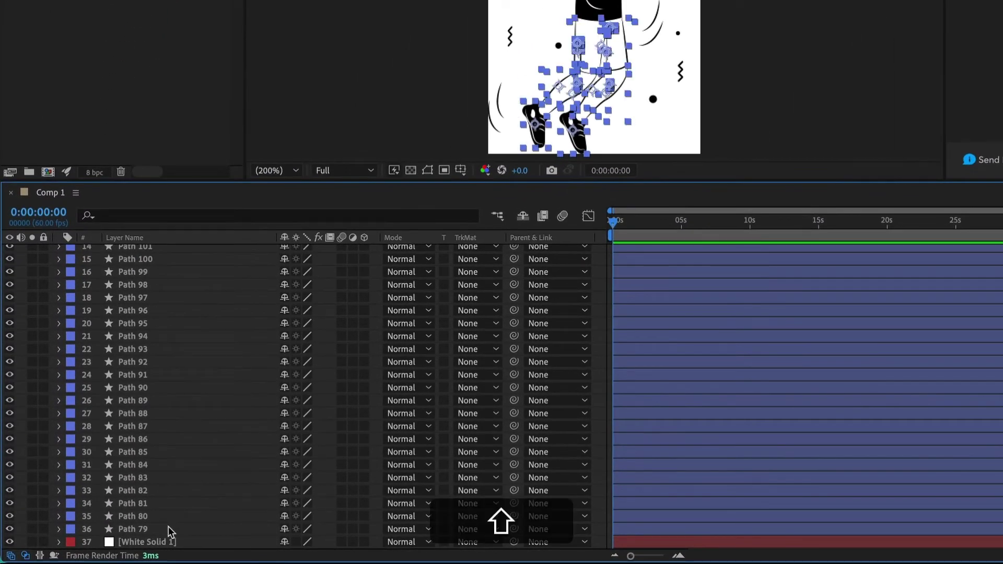
{"action": "scroll", "coordinate": [192, 419], "scroll_direction": "up", "scroll_amount": 5}
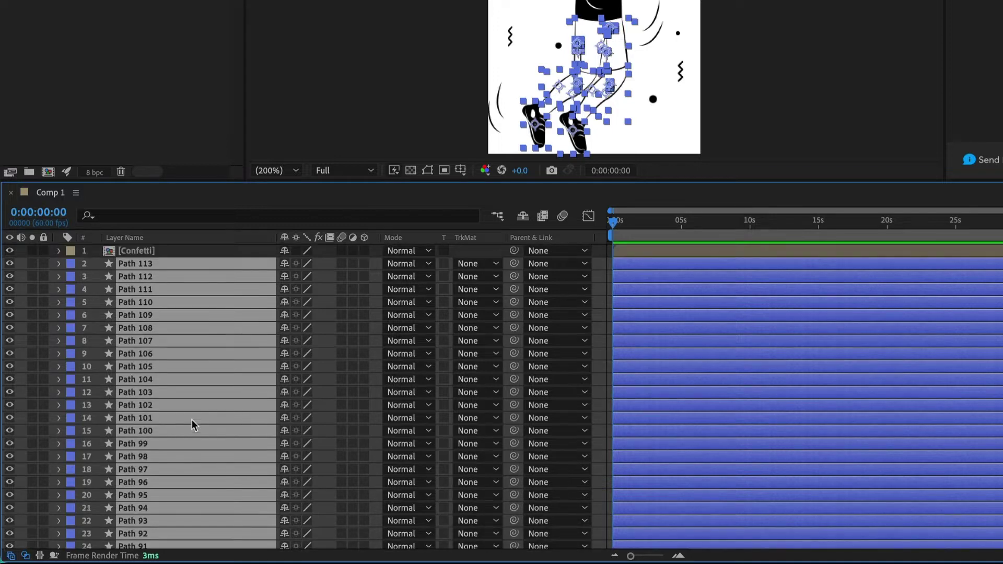
{"action": "right_click", "coordinate": [174, 384]}
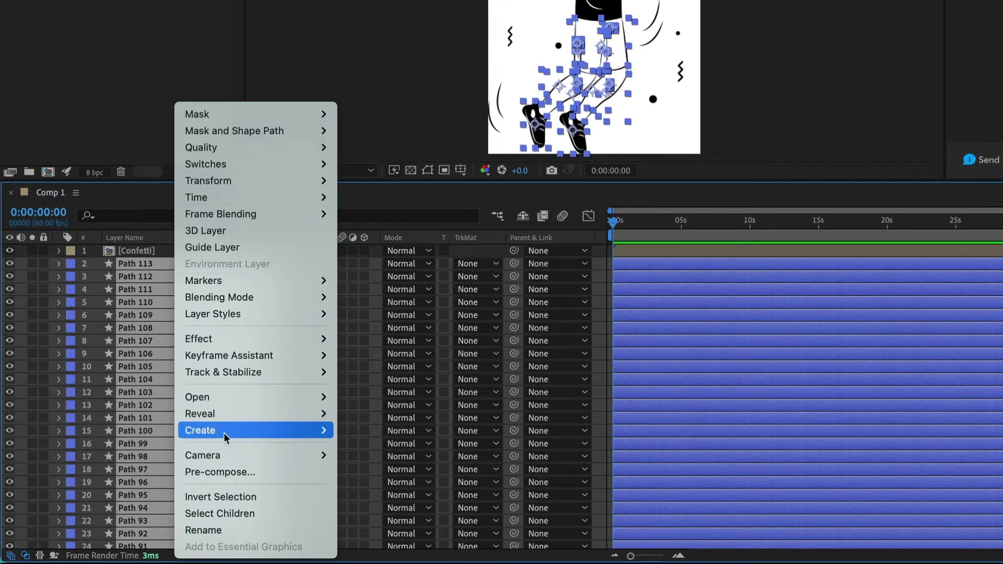
{"action": "left_click", "coordinate": [242, 471]}
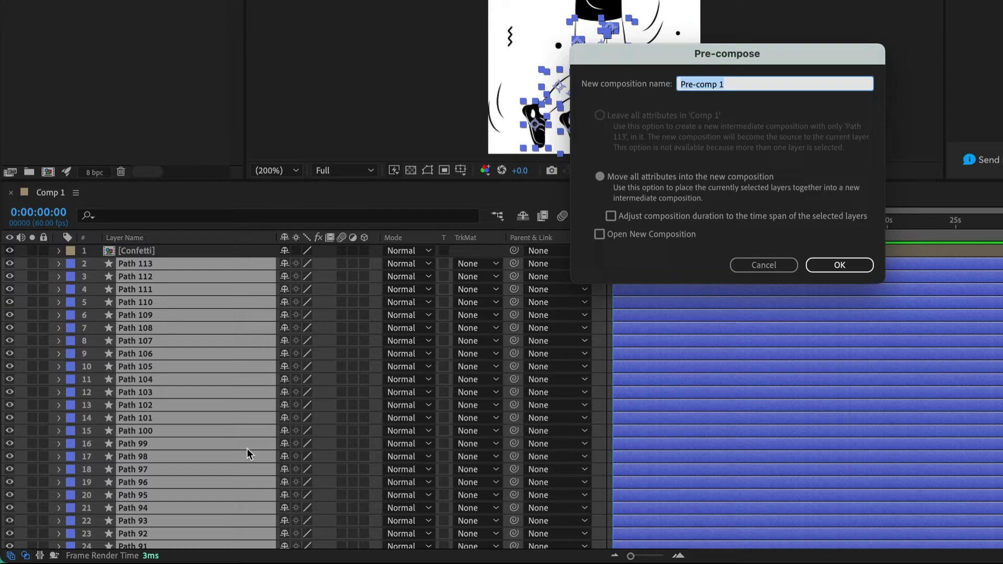
{"action": "type", "text": "Dan"}
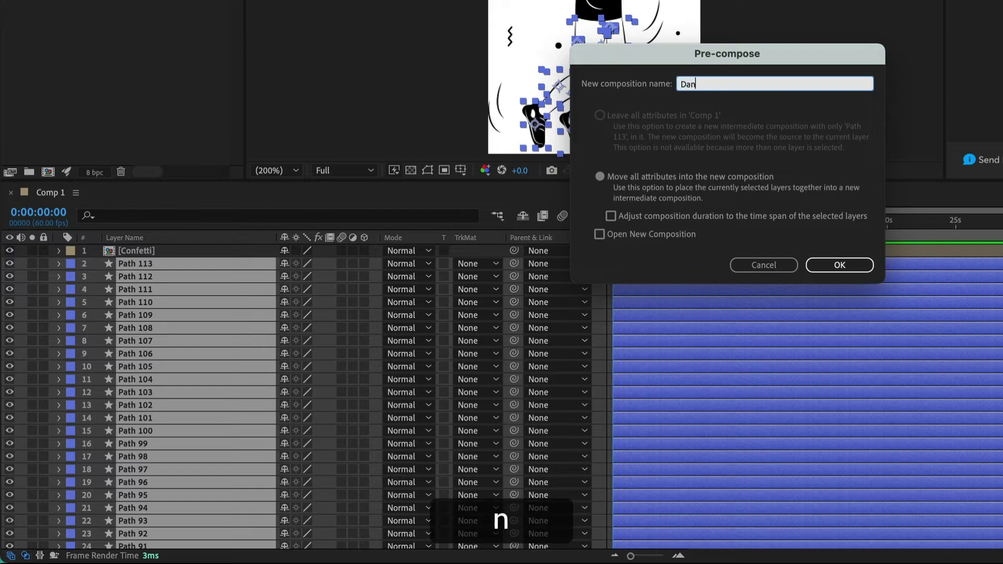
{"action": "left_click", "coordinate": [826, 271]}
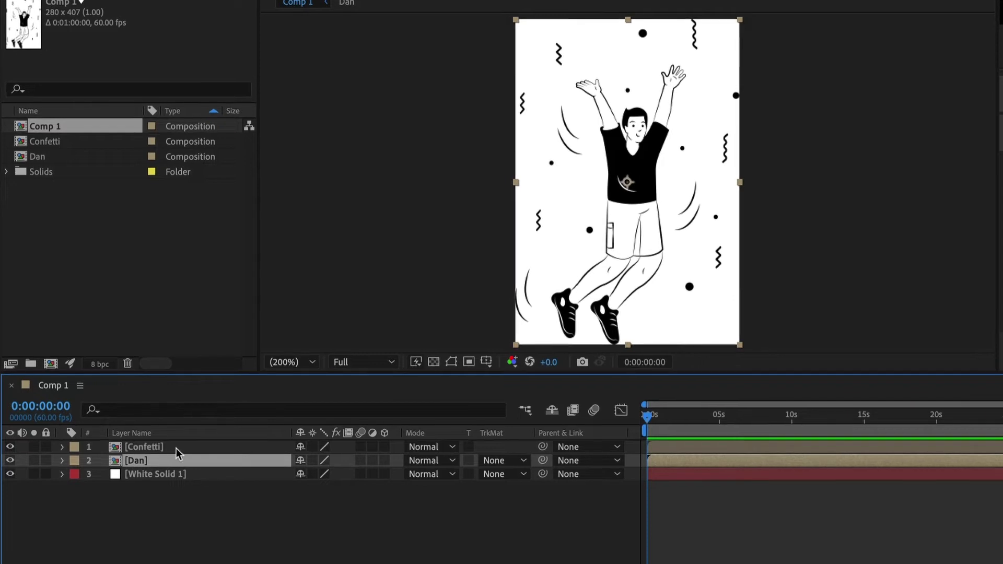
Check the Confetti and Dan layers' contents and expand their Transform properties
{"action": "left_click", "coordinate": [178, 449]}
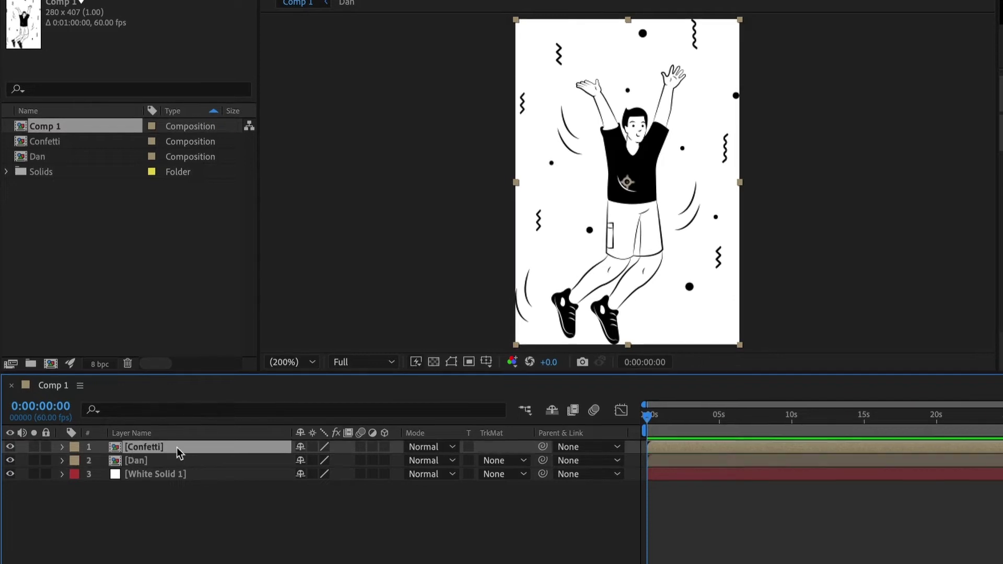
{"action": "left_click", "coordinate": [9, 447]}
{"action": "left_click", "coordinate": [10, 447]}
{"action": "left_click", "coordinate": [9, 461]}
{"action": "left_click", "coordinate": [10, 461]}
{"action": "left_click", "coordinate": [62, 447]}
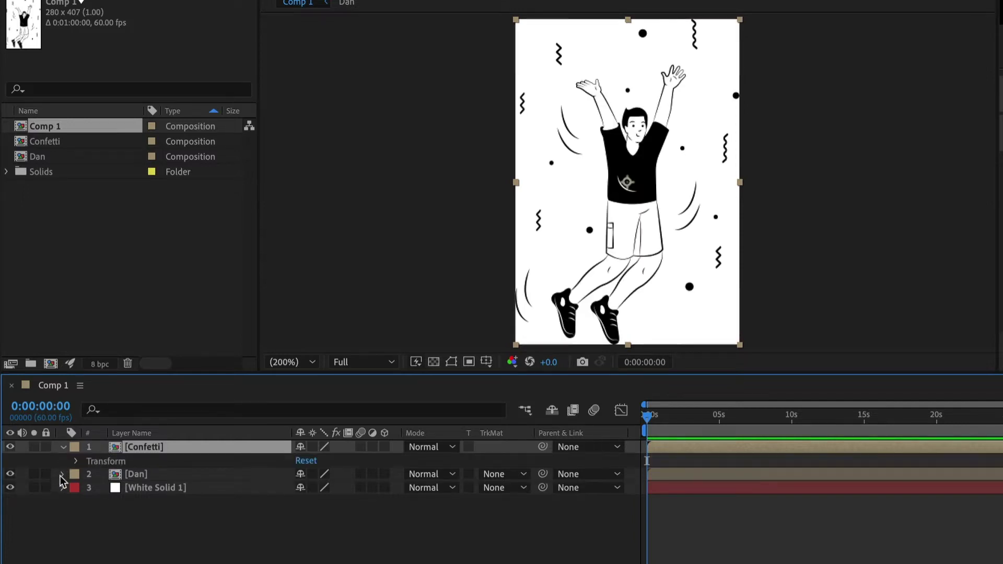
{"action": "left_click", "coordinate": [61, 473]}
{"action": "left_click", "coordinate": [76, 461]}
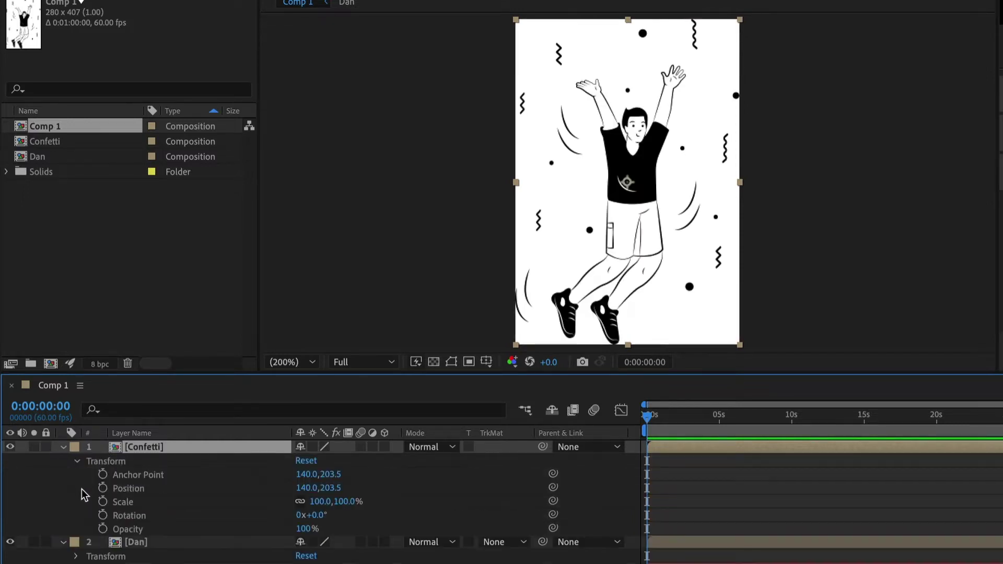
{"action": "left_click", "coordinate": [76, 556]}
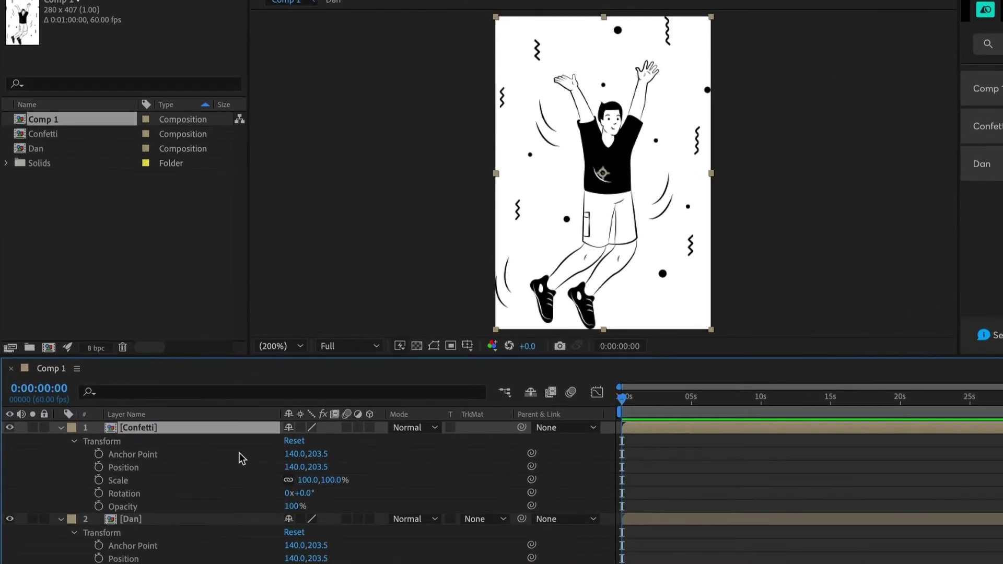
Keyframe Confetti's Position from 140,183.5 at the start to 140,235.5 at 0:00:02:42
{"action": "left_click", "coordinate": [99, 467]}
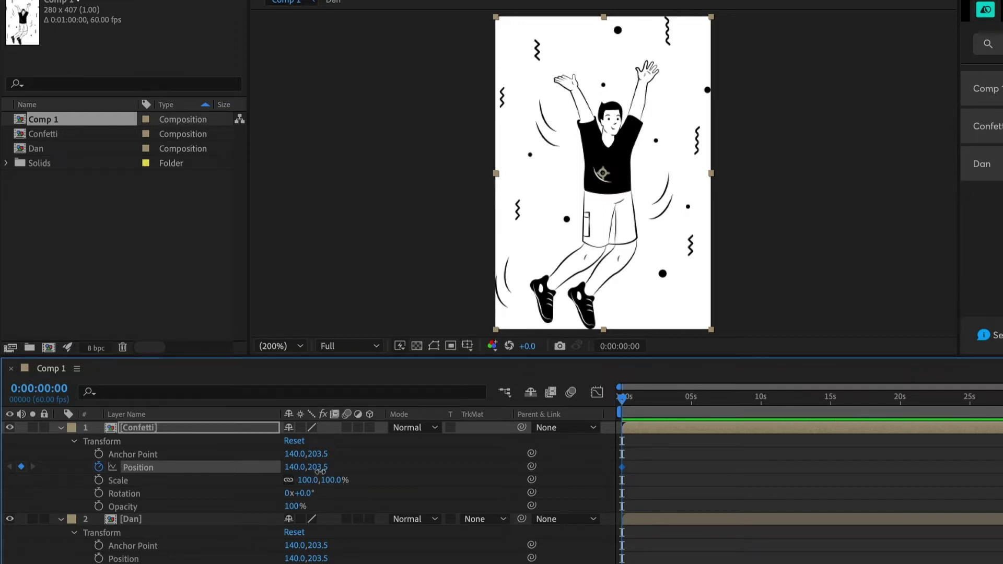
{"action": "left_click_drag", "start_coordinate": [321, 471], "coordinate": [304, 473]}
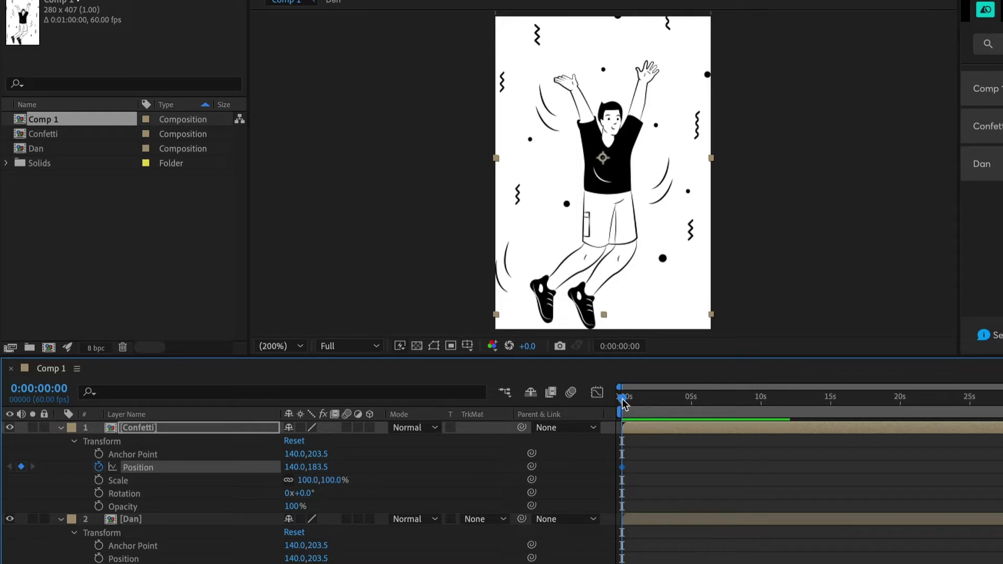
{"action": "left_click_drag", "start_coordinate": [623, 403], "coordinate": [661, 406]}
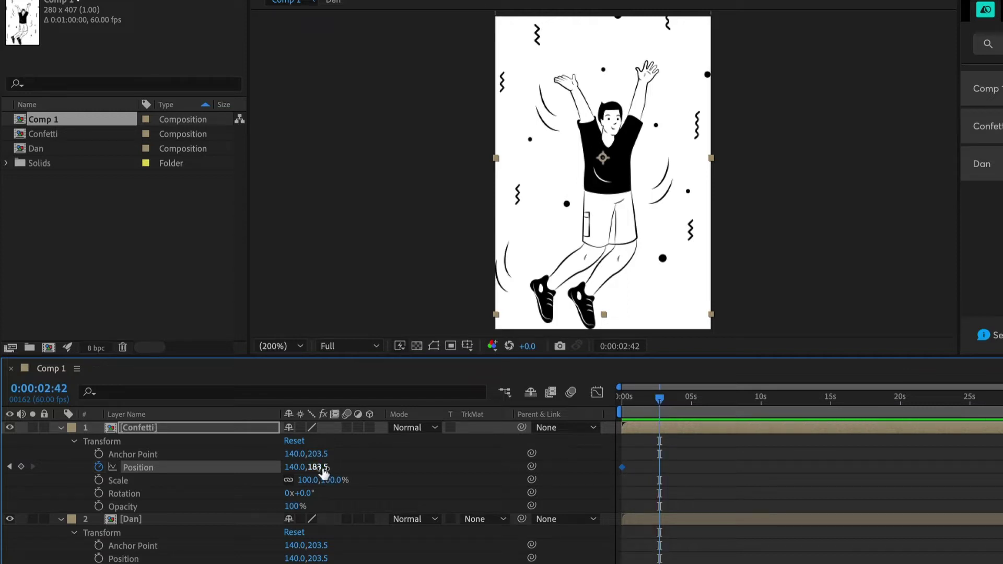
{"action": "left_click_drag", "start_coordinate": [320, 467], "coordinate": [364, 476]}
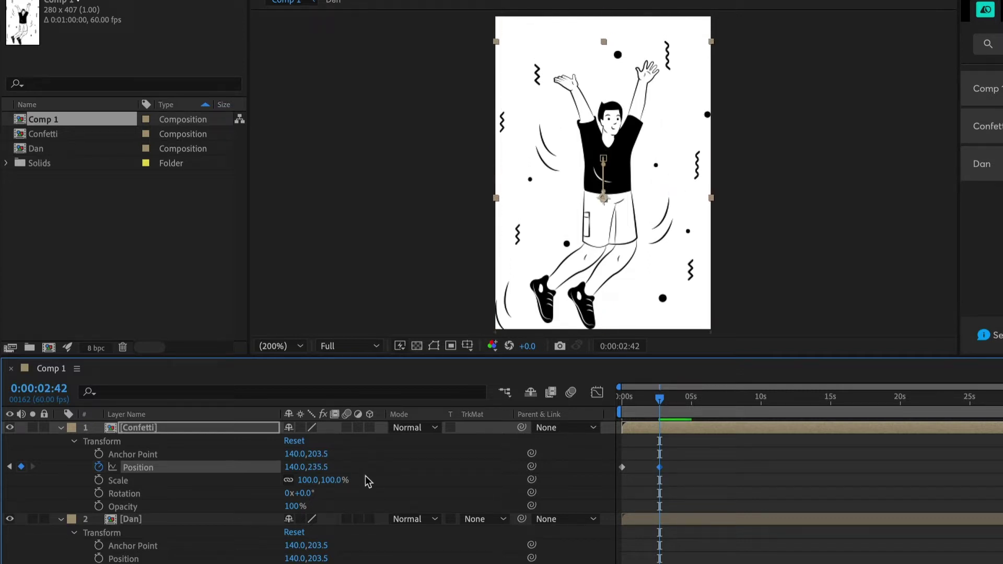
Keyframe Confetti's Opacity at 100% at the start and 0% at 2:42, then select the keyframes
{"action": "left_click_drag", "start_coordinate": [665, 407], "coordinate": [621, 410]}
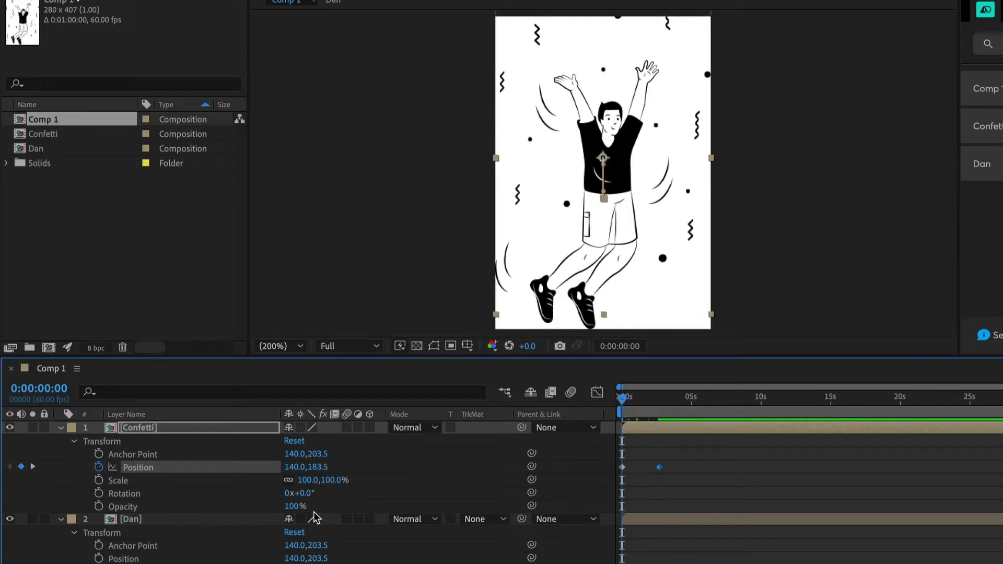
{"action": "left_click", "coordinate": [99, 507]}
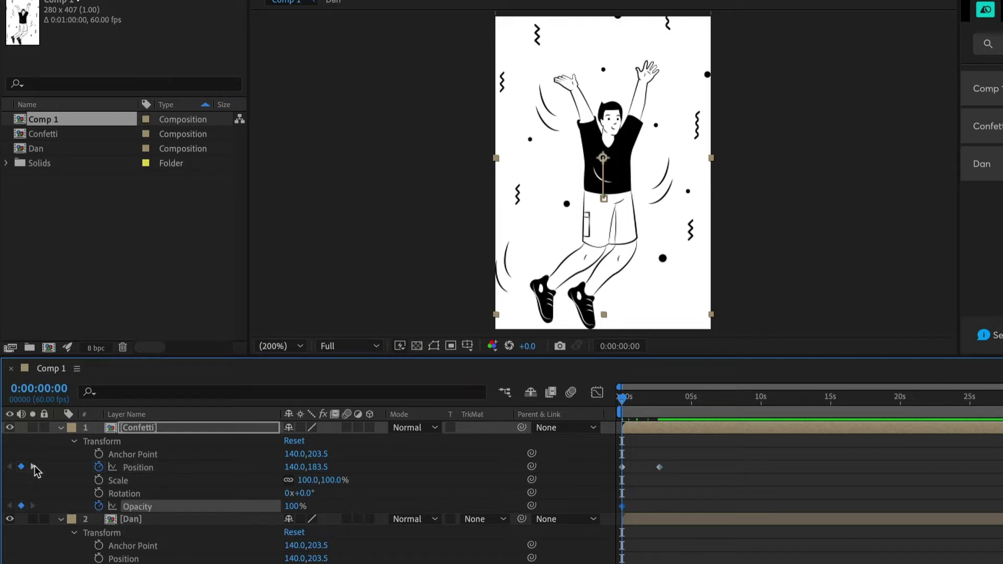
{"action": "left_click", "coordinate": [32, 467]}
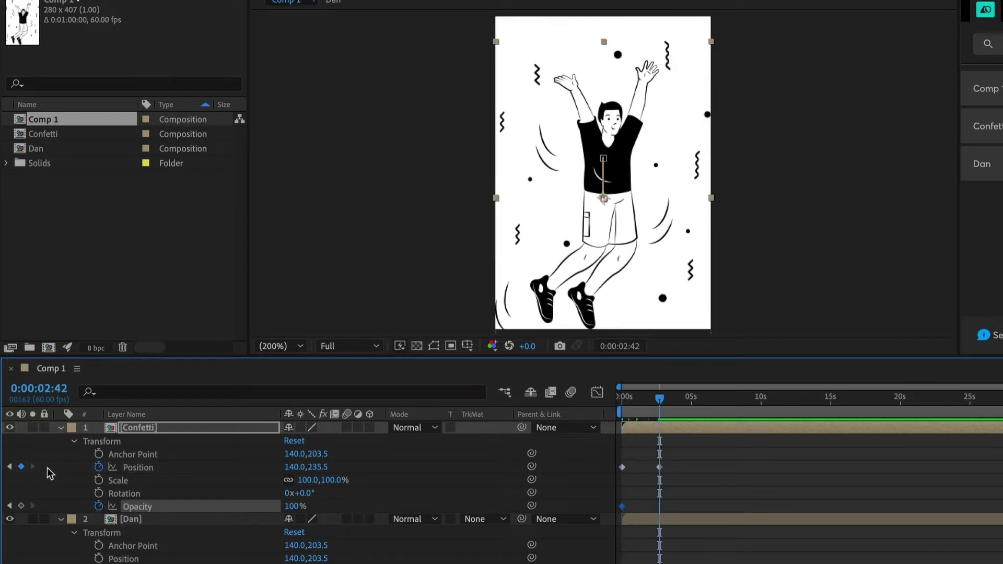
{"action": "left_click", "coordinate": [294, 506]}
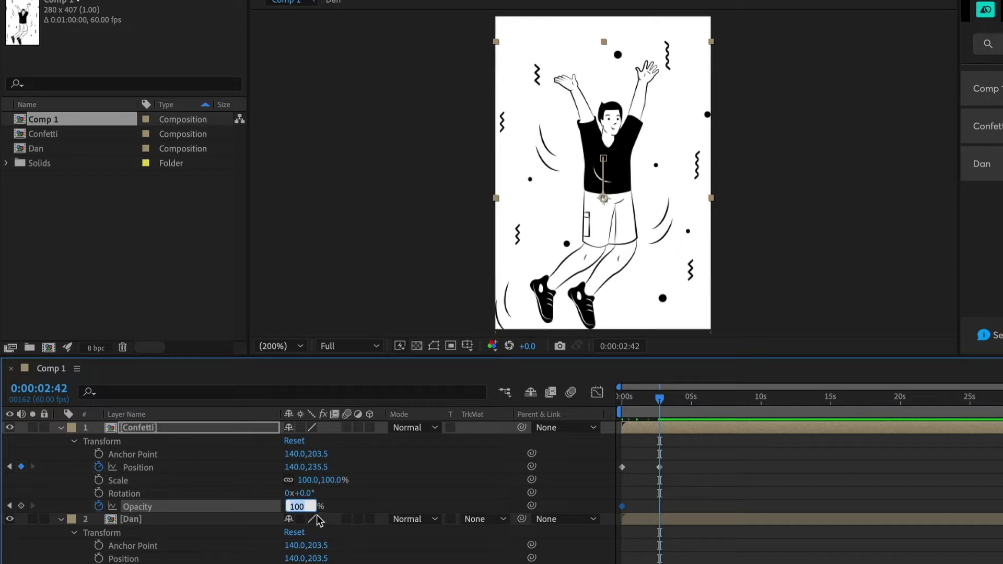
{"action": "type", "text": "0"}
{"action": "key", "text": "Return"}
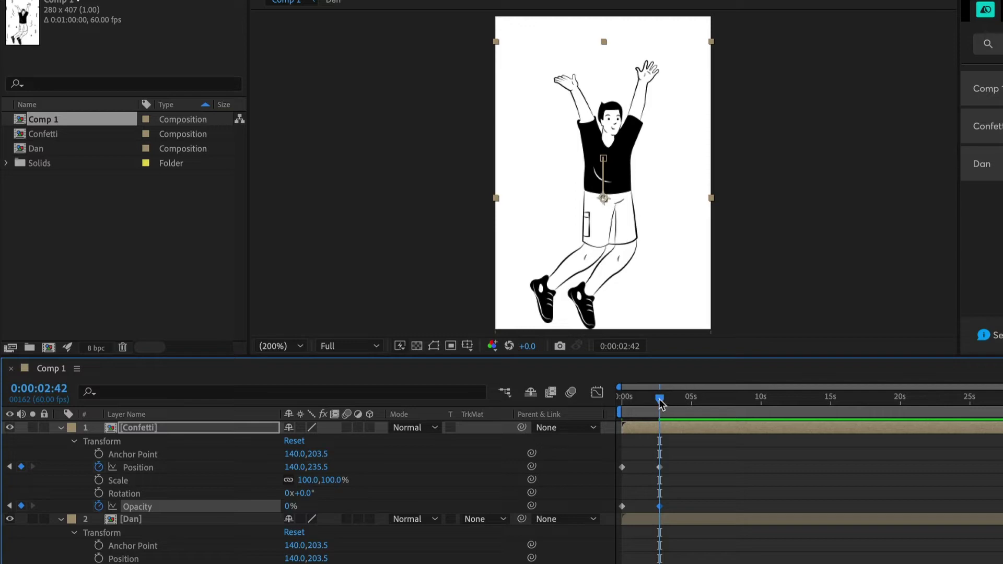
{"action": "left_click_drag", "start_coordinate": [684, 453], "coordinate": [614, 517]}
Apply easing to the selected Confetti keyframes and preview the animation from the first frame
{"action": "right_click", "coordinate": [622, 469]}
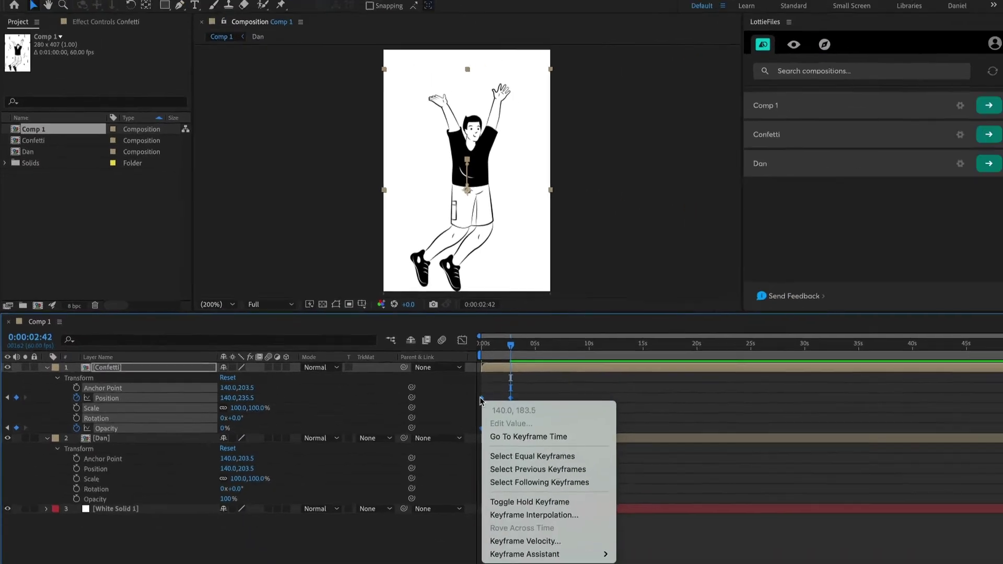
{"action": "mouse_move", "coordinate": [523, 524]}
{"action": "left_click", "coordinate": [615, 495]}
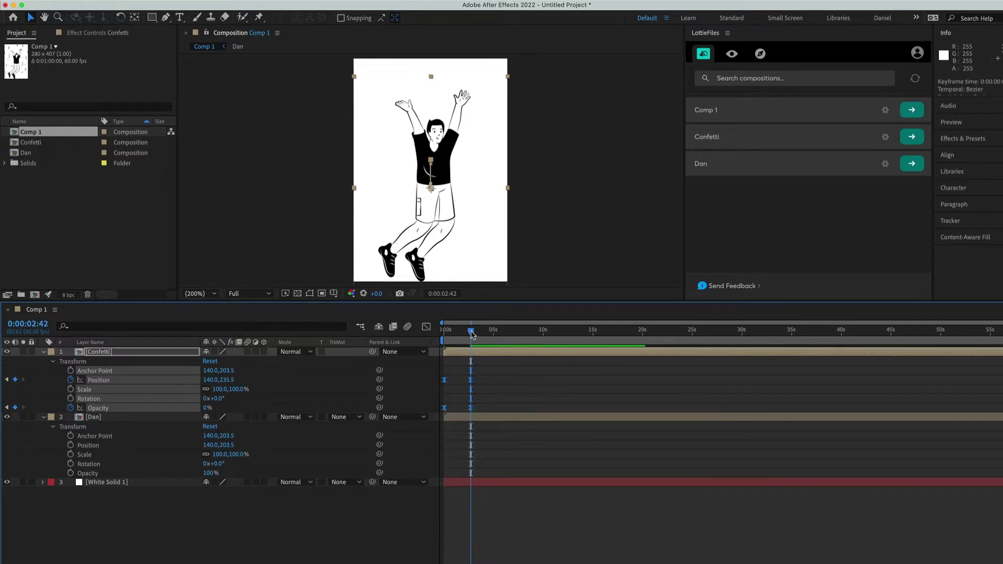
{"action": "left_click_drag", "start_coordinate": [471, 332], "coordinate": [426, 337]}
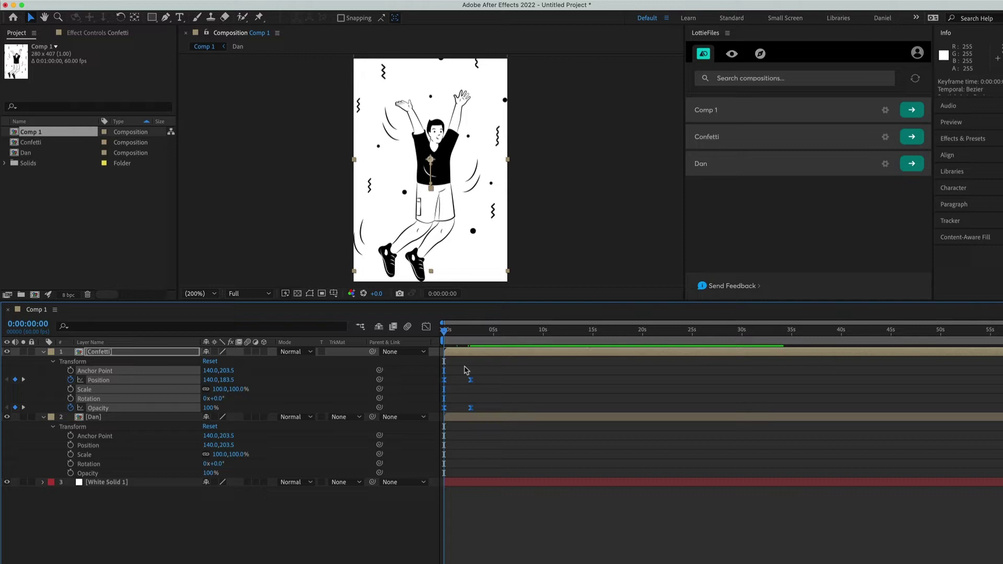
{"action": "key", "text": "space"}
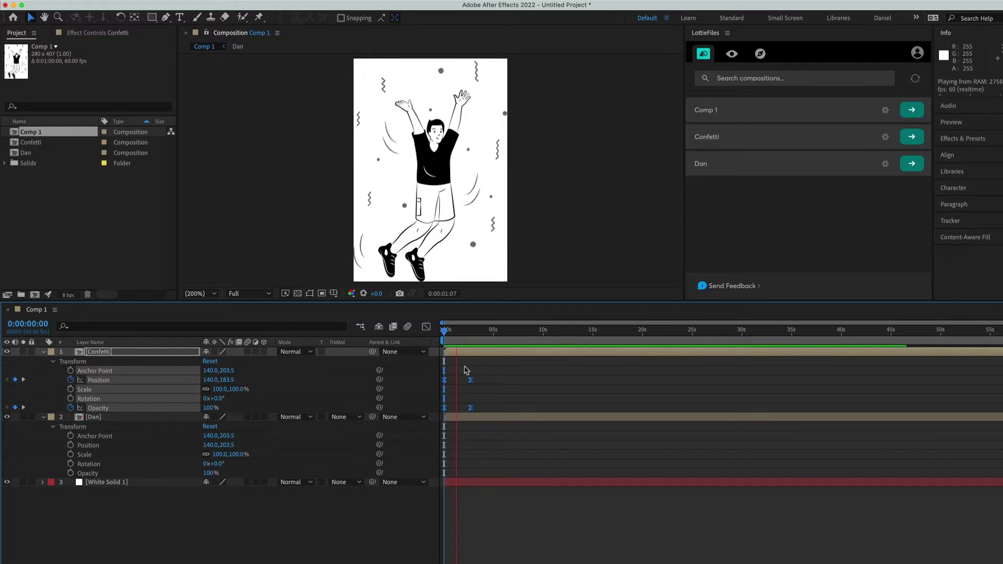
{"action": "key", "text": "space"}
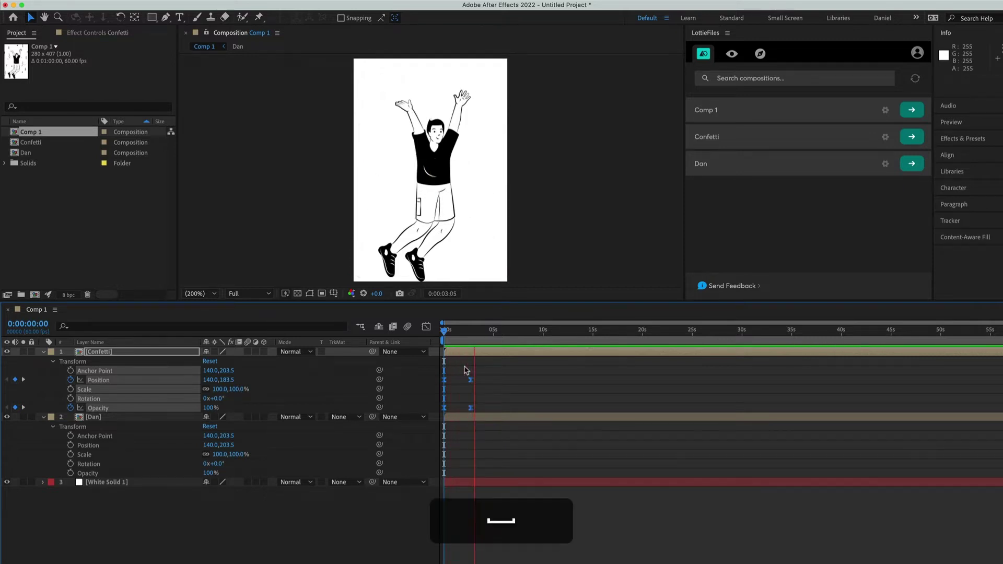
Move Confetti's end keyframes earlier, to about 1.8 seconds, and replay to check the timing
{"action": "mouse_move", "coordinate": [460, 369]}
{"action": "left_mouse_down"}
{"action": "mouse_move", "coordinate": [482, 417]}
{"action": "mouse_move", "coordinate": [462, 384]}
{"action": "left_mouse_up"}
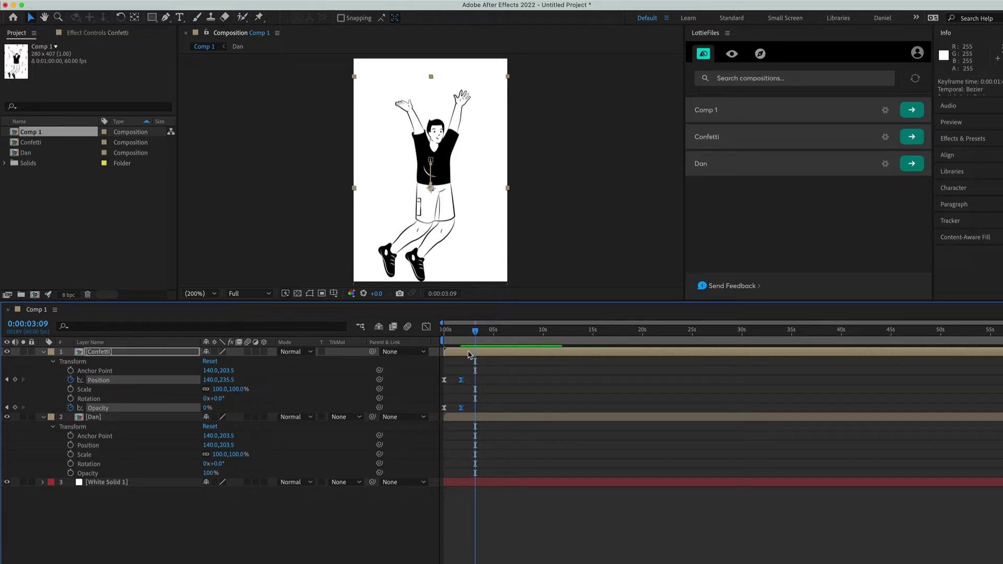
{"action": "left_click_drag", "start_coordinate": [469, 334], "coordinate": [434, 338]}
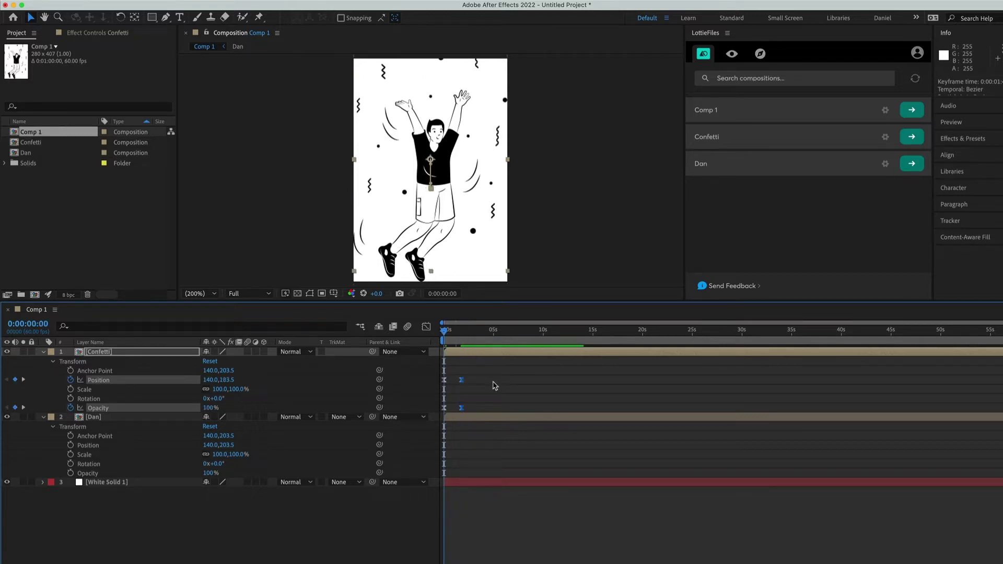
{"action": "key", "text": "space"}
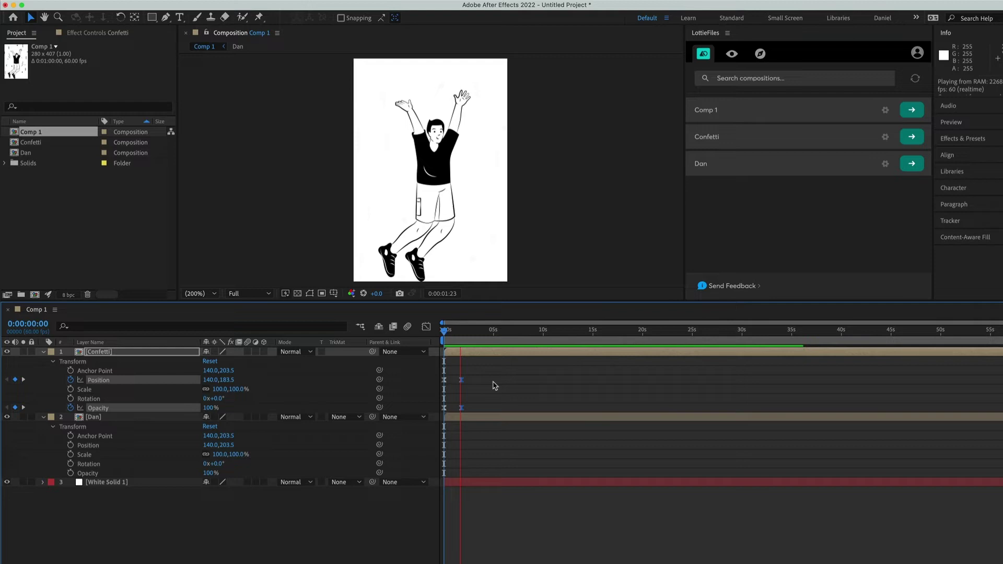
{"action": "key", "text": "space"}
{"action": "scroll", "coordinate": [513, 385], "scroll_direction": "up", "scroll_amount": 8}
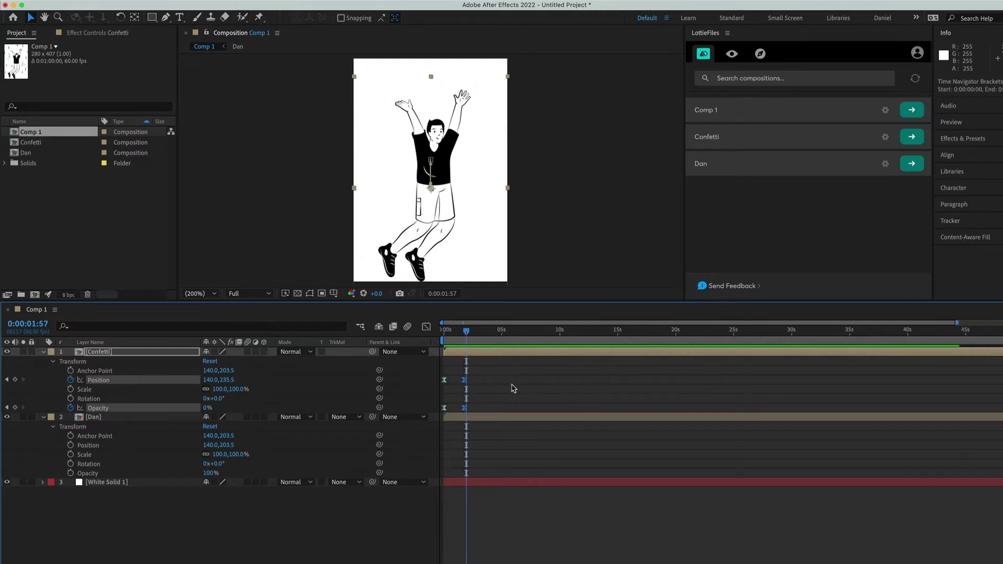
{"action": "scroll", "coordinate": [520, 393], "scroll_direction": "down", "scroll_amount": 3}
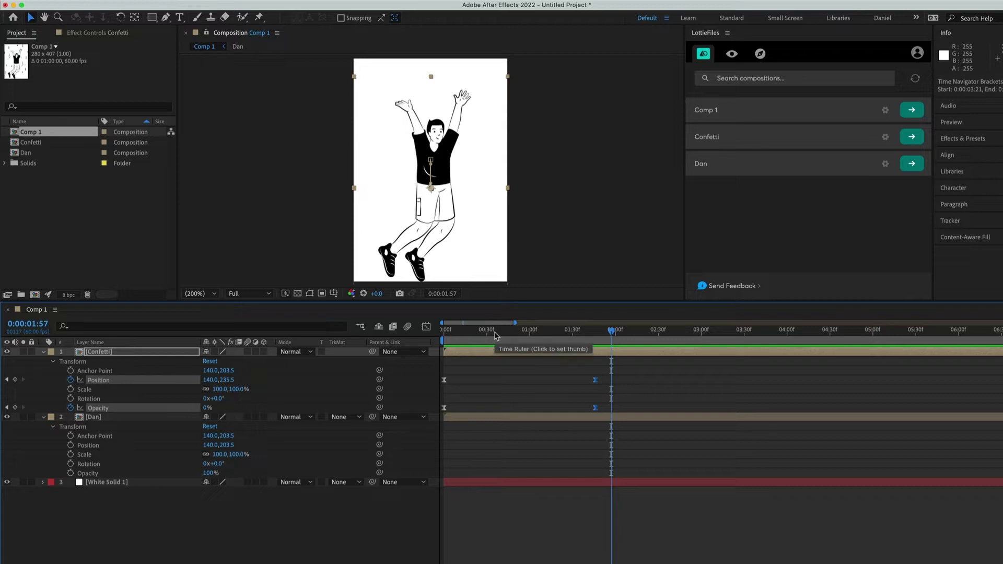
Keyframe Dan's Position Y at 194.5 (0:00), 160.5 (0:49) and 190.5 (1:46), then select those keyframes
{"action": "left_click_drag", "start_coordinate": [482, 335], "coordinate": [440, 341]}
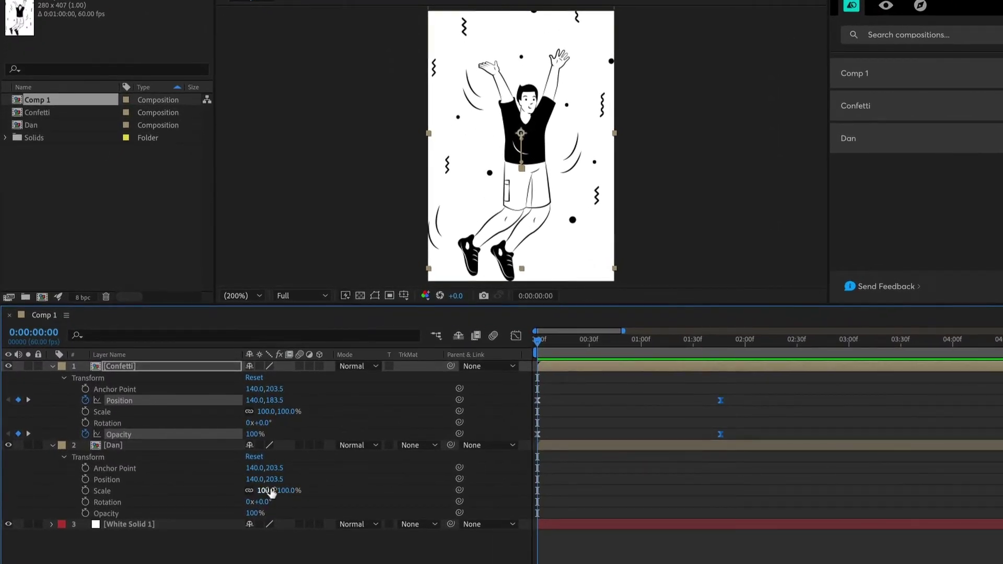
{"action": "left_click", "coordinate": [85, 480]}
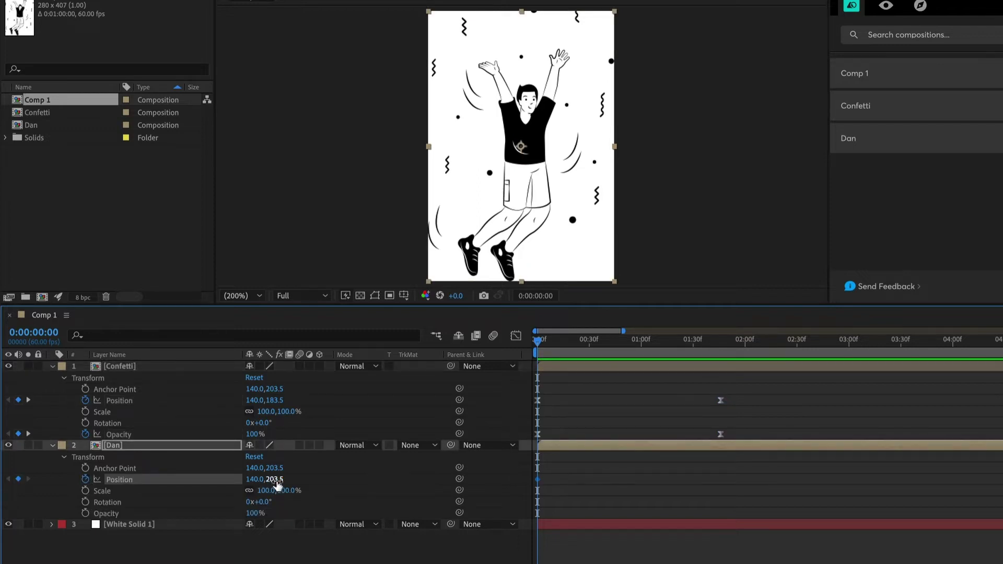
{"action": "left_click_drag", "start_coordinate": [277, 480], "coordinate": [272, 480]}
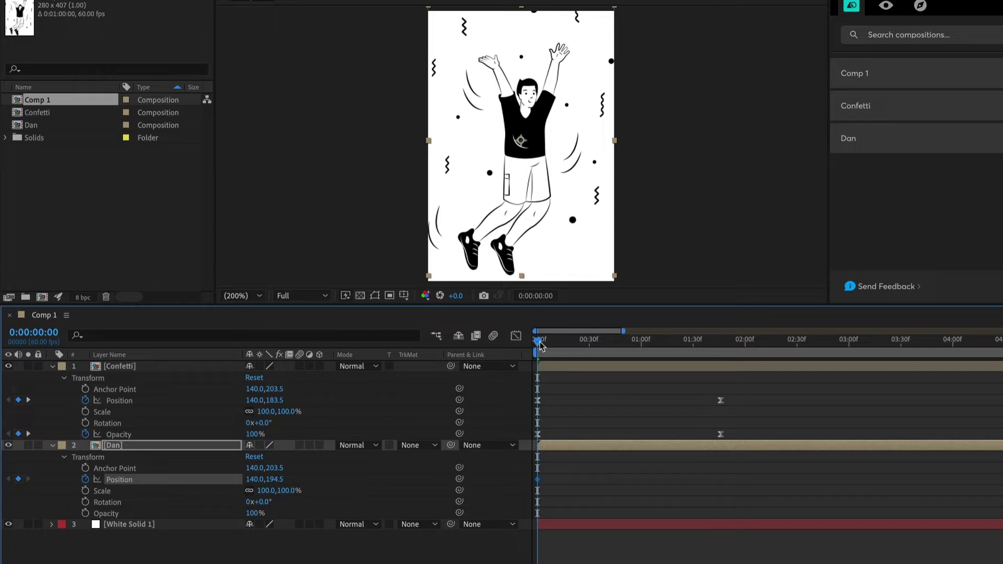
{"action": "left_click_drag", "start_coordinate": [561, 340], "coordinate": [625, 349]}
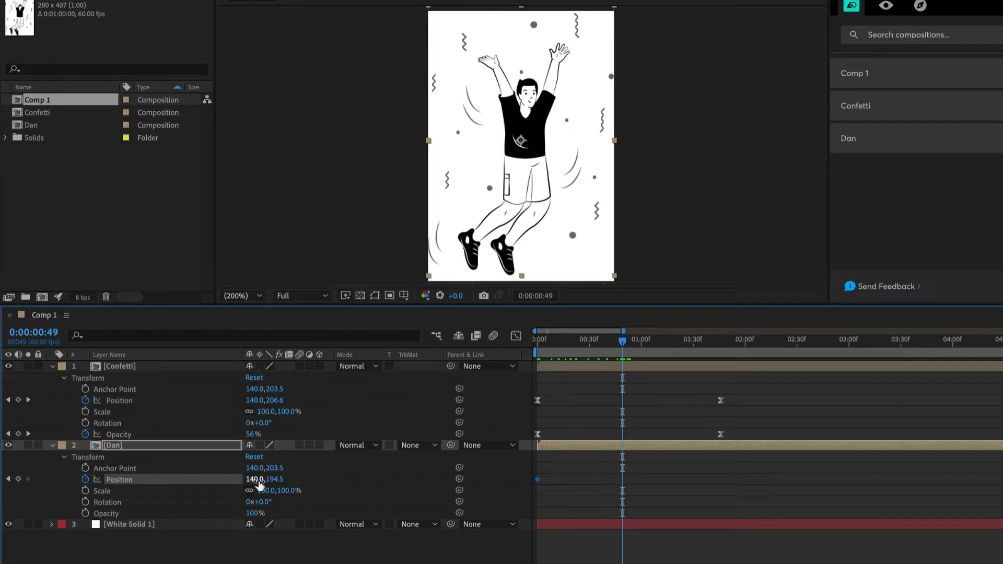
{"action": "left_click_drag", "start_coordinate": [273, 479], "coordinate": [253, 479]}
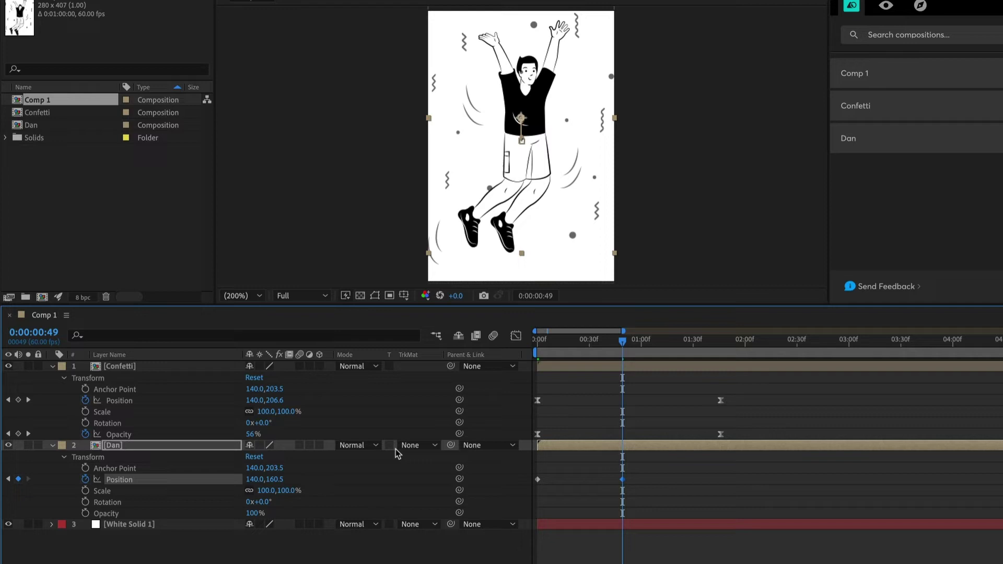
{"action": "left_click_drag", "start_coordinate": [622, 342], "coordinate": [721, 342]}
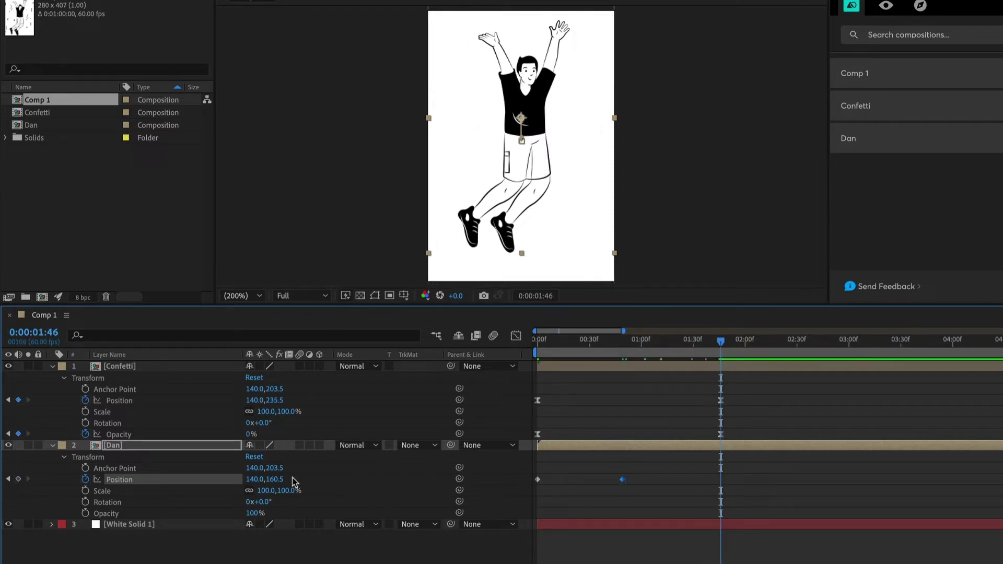
{"action": "left_click_drag", "start_coordinate": [278, 482], "coordinate": [295, 487]}
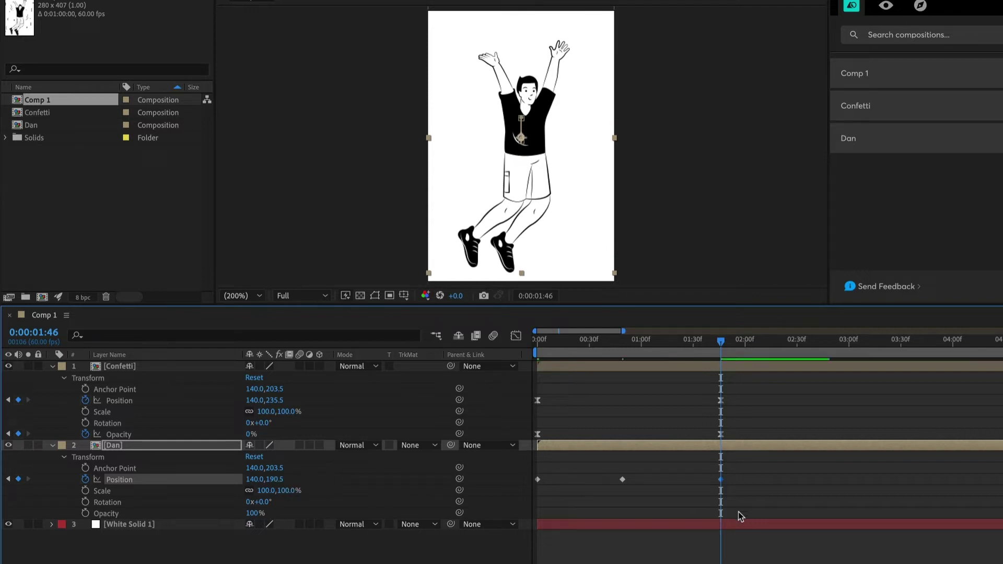
{"action": "left_click_drag", "start_coordinate": [739, 484], "coordinate": [606, 492]}
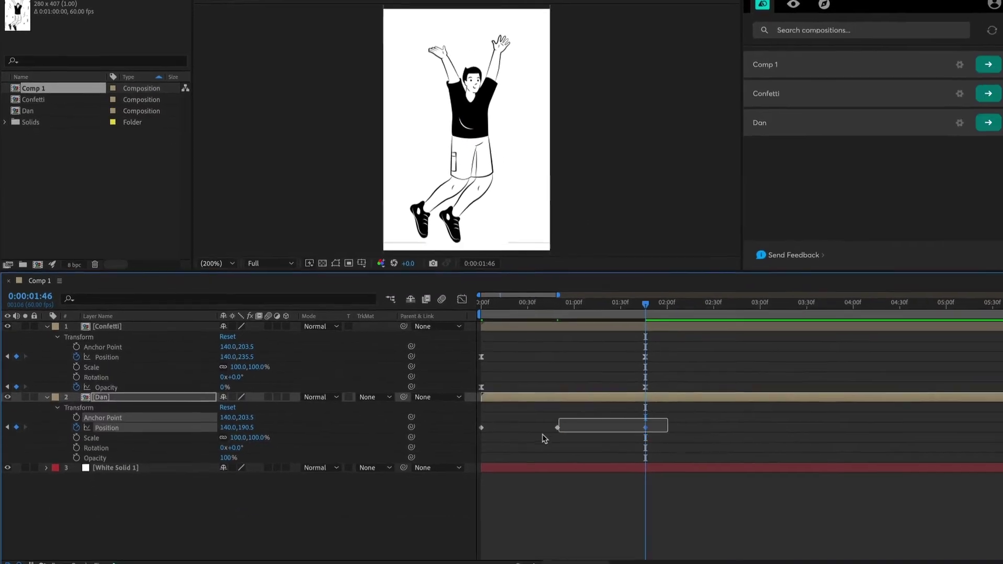
{"action": "mouse_move", "coordinate": [543, 438]}
{"action": "left_mouse_down"}
{"action": "mouse_move", "coordinate": [556, 427]}
{"action": "mouse_move", "coordinate": [561, 434]}
{"action": "left_mouse_up"}
Apply Easy Ease to Dan's jump keyframes and preview the jump from the start
{"action": "right_click", "coordinate": [551, 426]}
{"action": "mouse_move", "coordinate": [622, 552]}
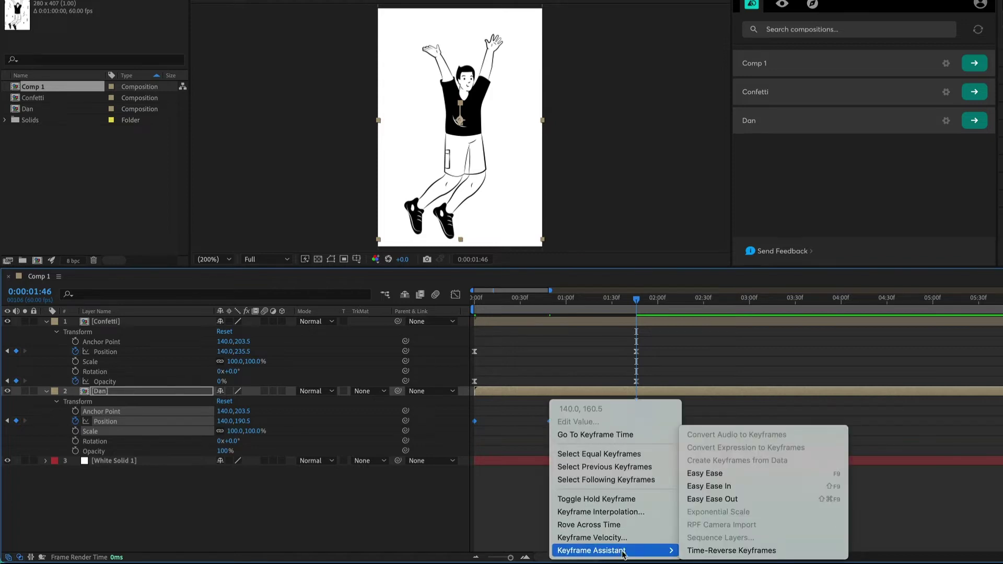
{"action": "left_click", "coordinate": [719, 479]}
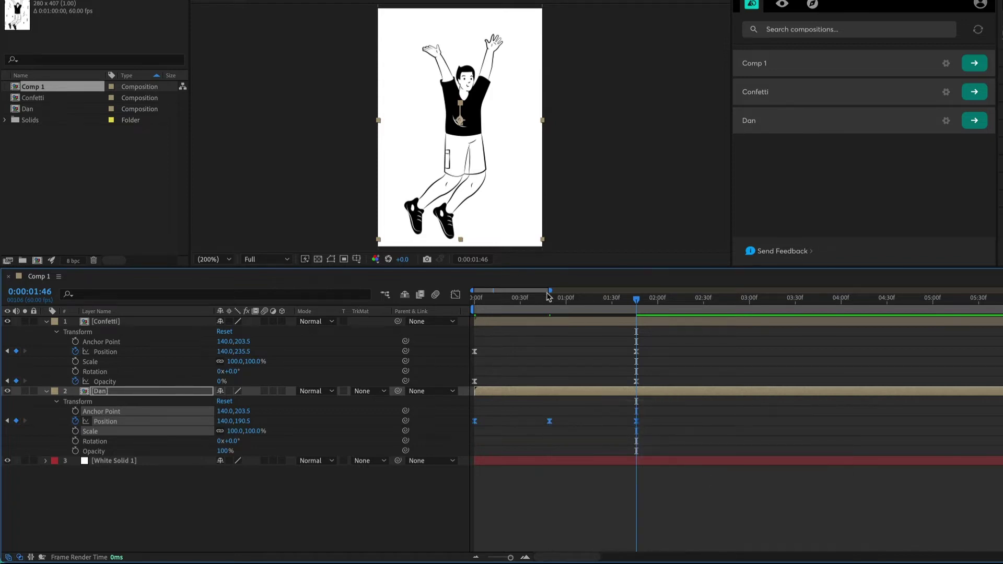
{"action": "key", "text": "Home"}
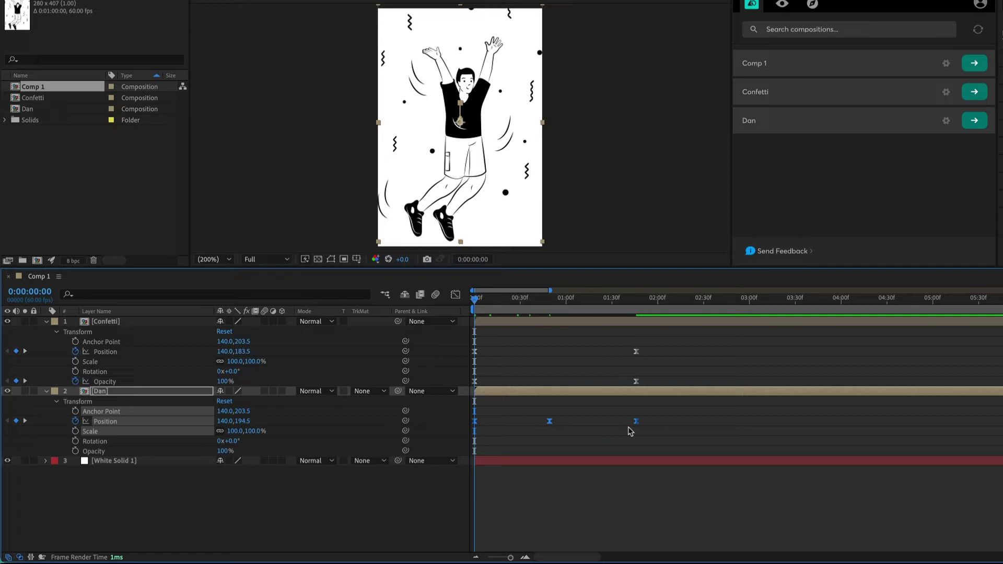
{"action": "key", "text": "space"}
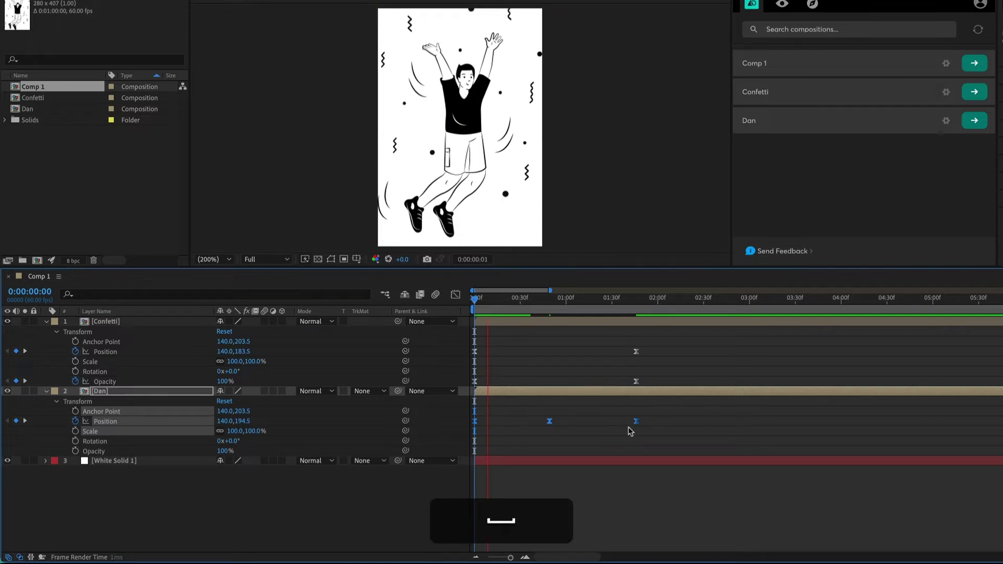
{"action": "key", "text": "space"}
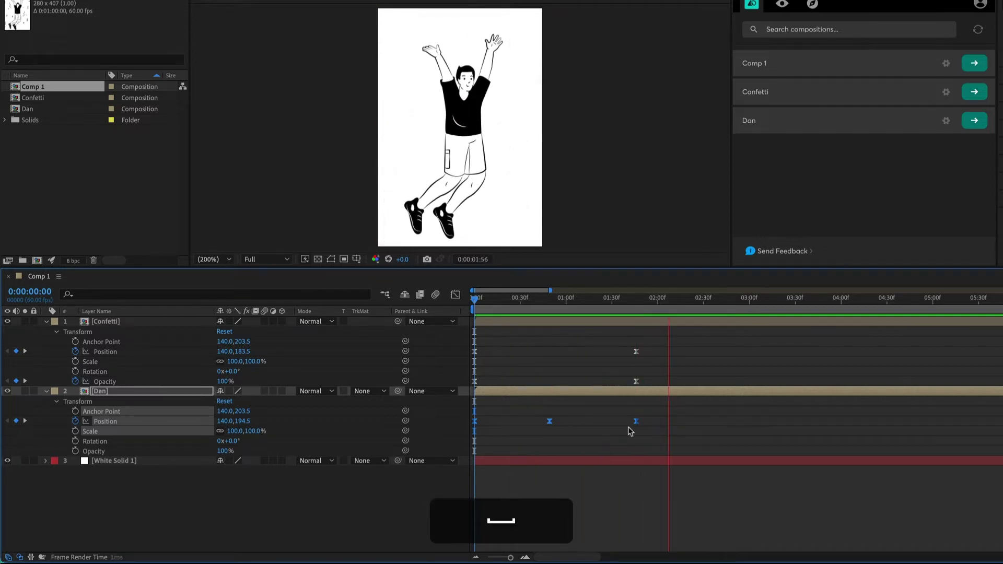
Shift Dan's landing keyframe and the confetti's ending keyframes earlier, previewing the tighter timing
{"action": "mouse_move", "coordinate": [637, 426]}
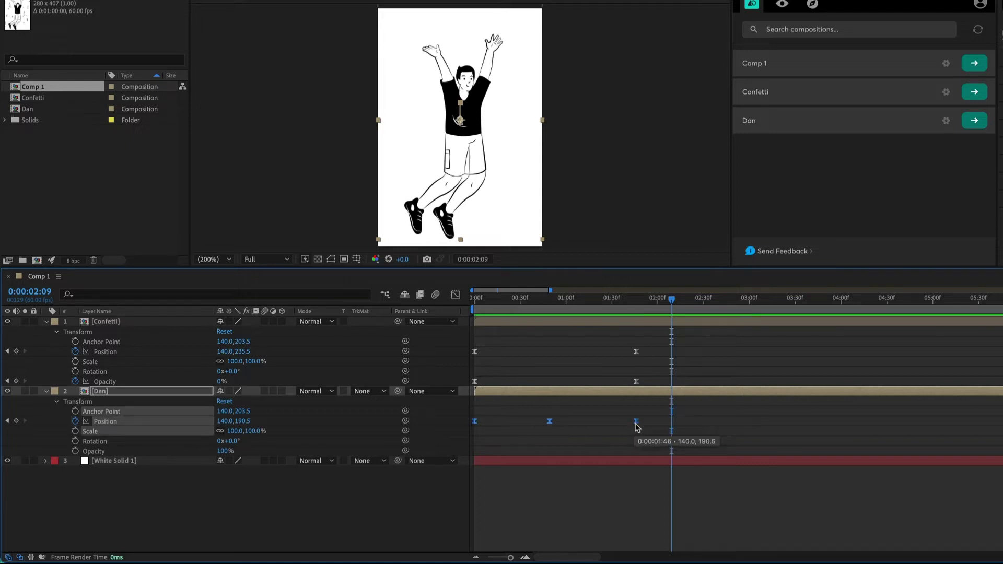
{"action": "left_click", "coordinate": [578, 441]}
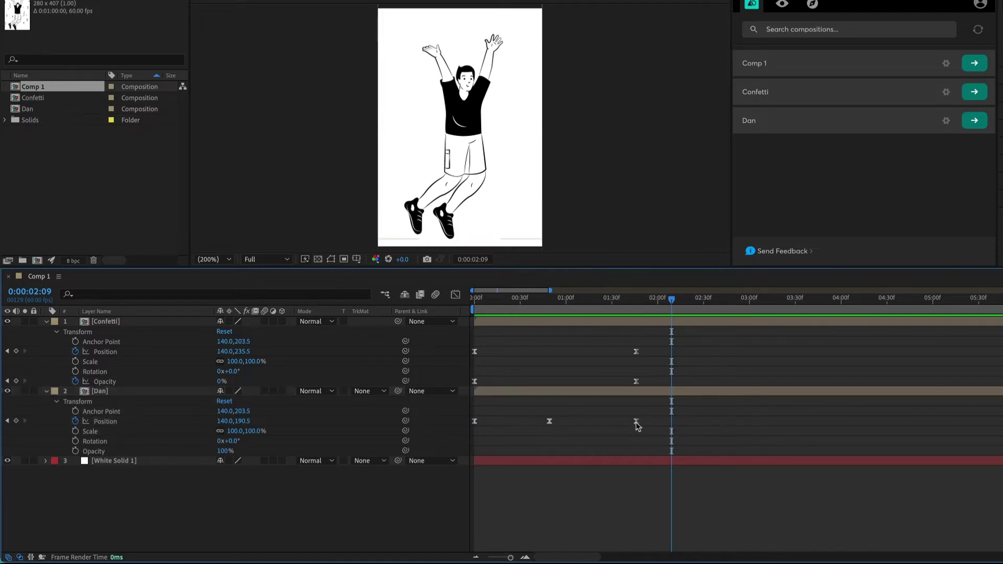
{"action": "left_click_drag", "start_coordinate": [637, 421], "coordinate": [627, 421]}
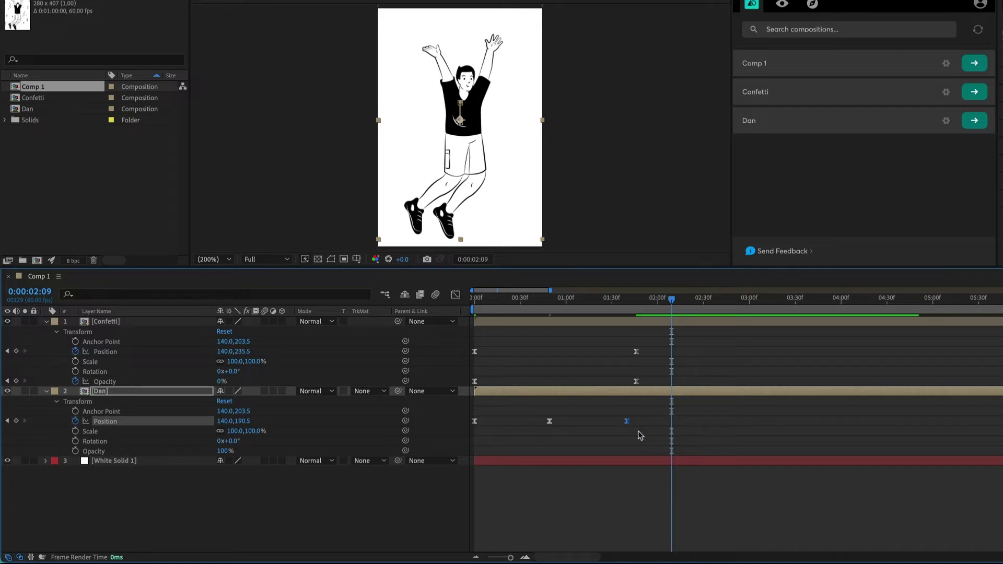
{"action": "key", "text": "space"}
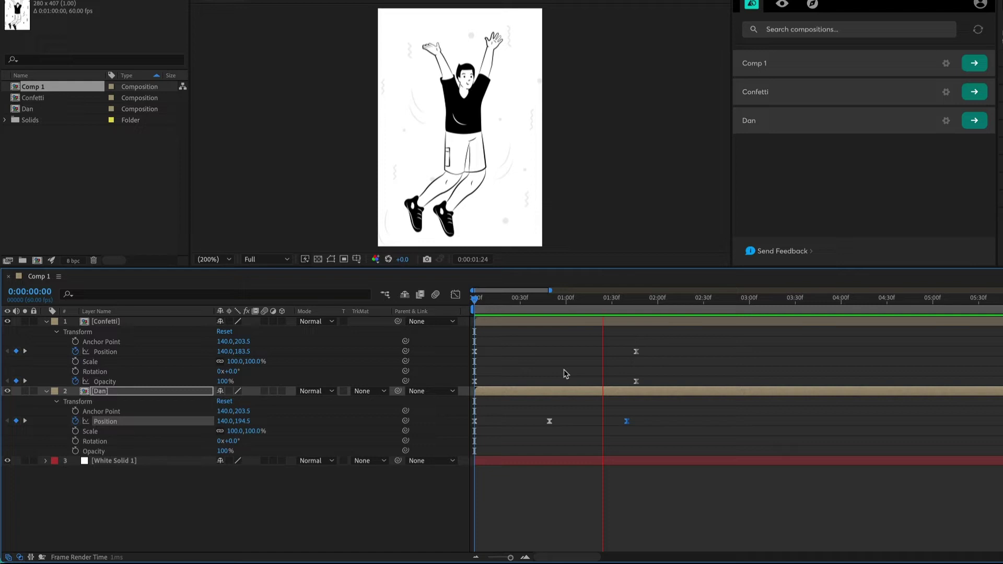
{"action": "key", "text": "space"}
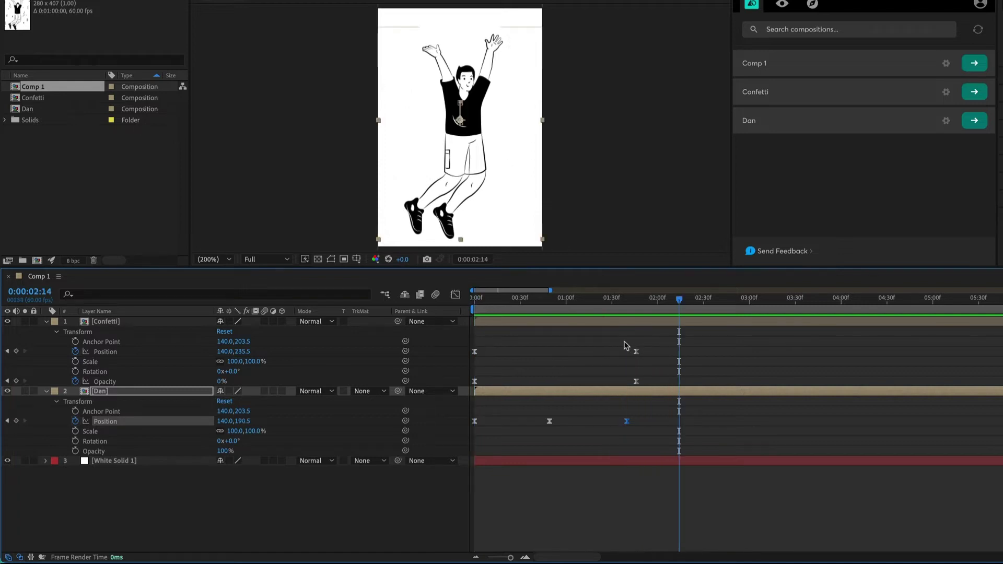
{"action": "left_click_drag", "start_coordinate": [623, 341], "coordinate": [651, 393]}
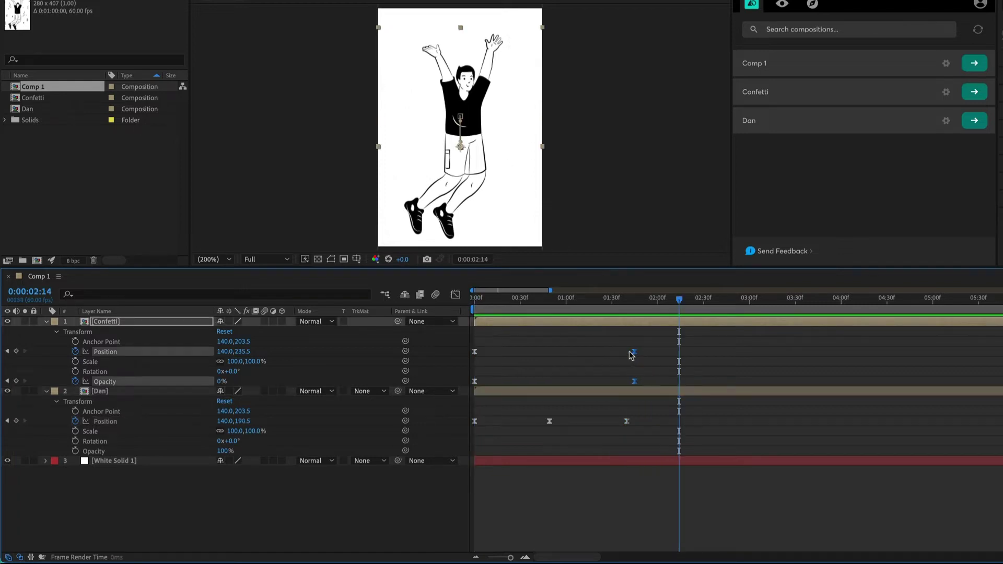
{"action": "left_click_drag", "start_coordinate": [631, 355], "coordinate": [607, 355]}
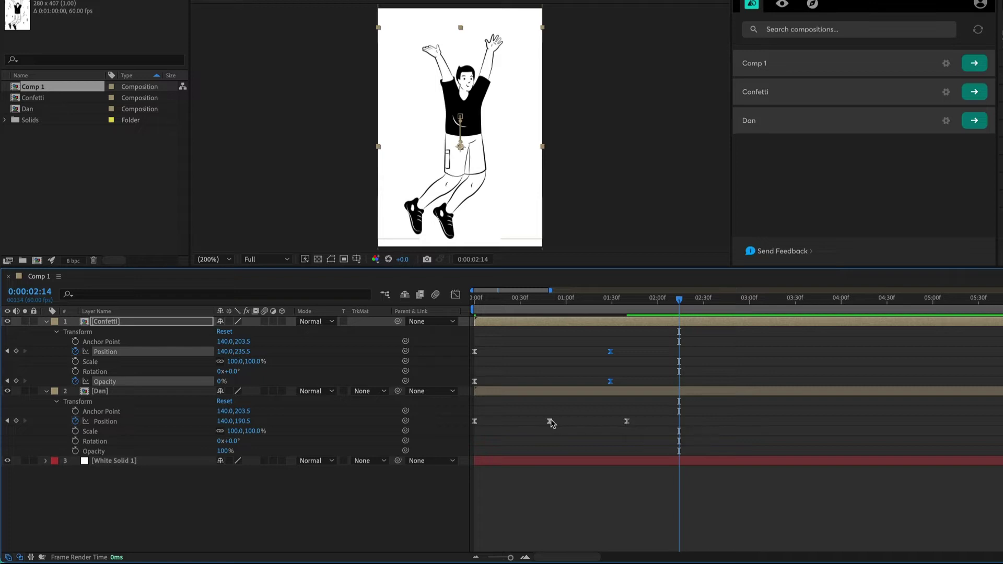
{"action": "left_click_drag", "start_coordinate": [627, 422], "coordinate": [538, 422]}
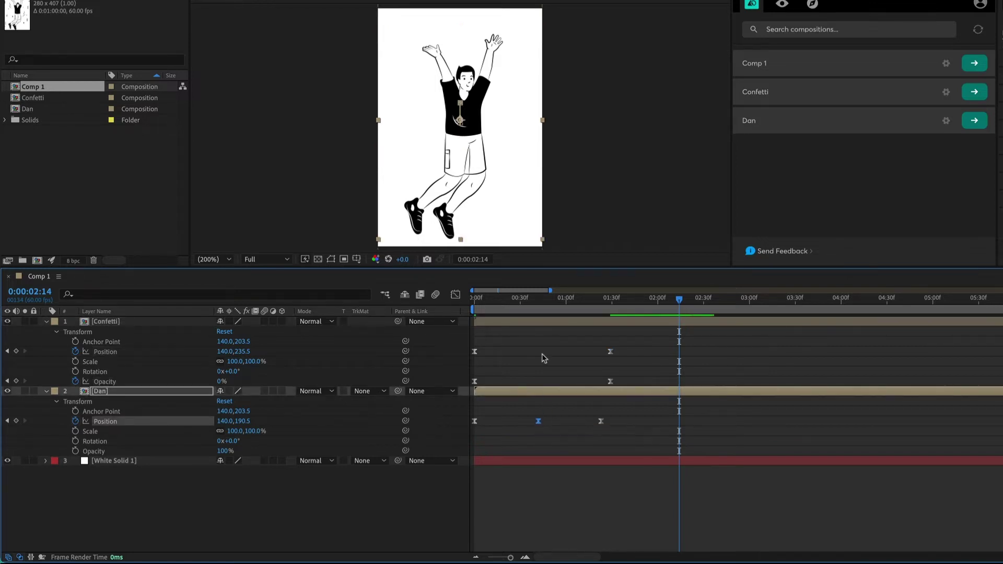
{"action": "key", "text": "Home"}
{"action": "key", "text": "space"}
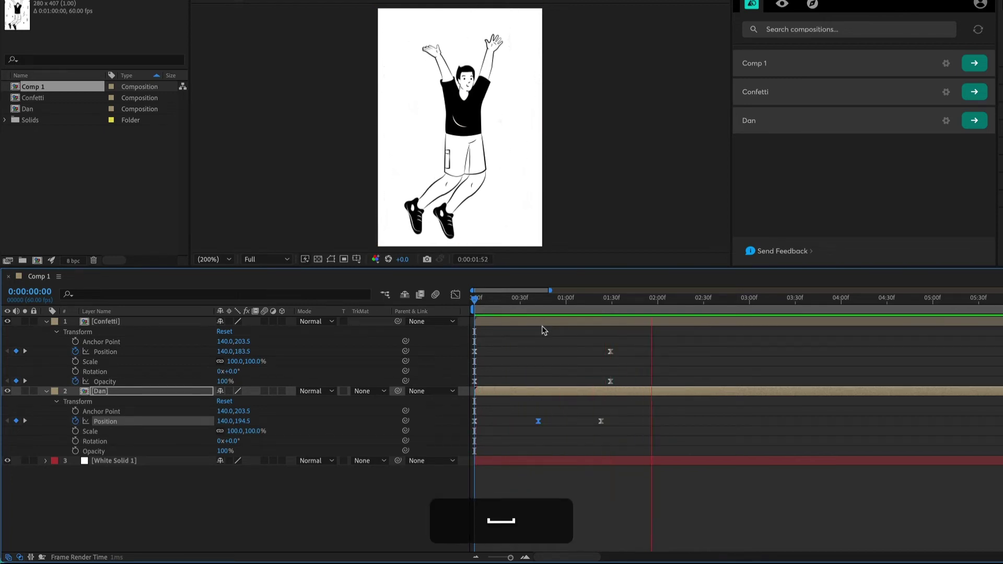
{"action": "key", "text": "space"}
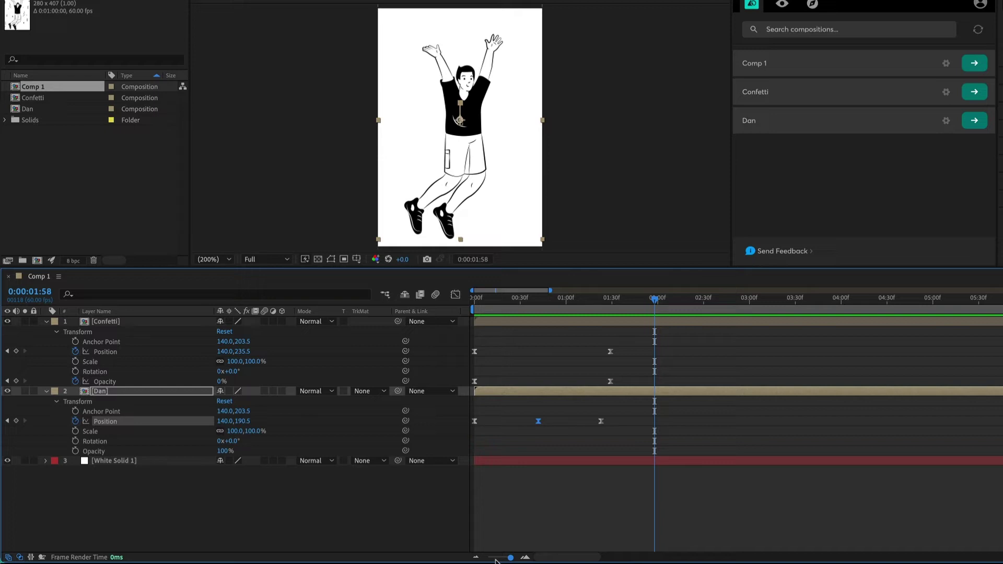
Zoom the timeline out and end the work area at 0:00:01:52, just after the jump
{"action": "left_click_drag", "start_coordinate": [510, 559], "coordinate": [491, 559]}
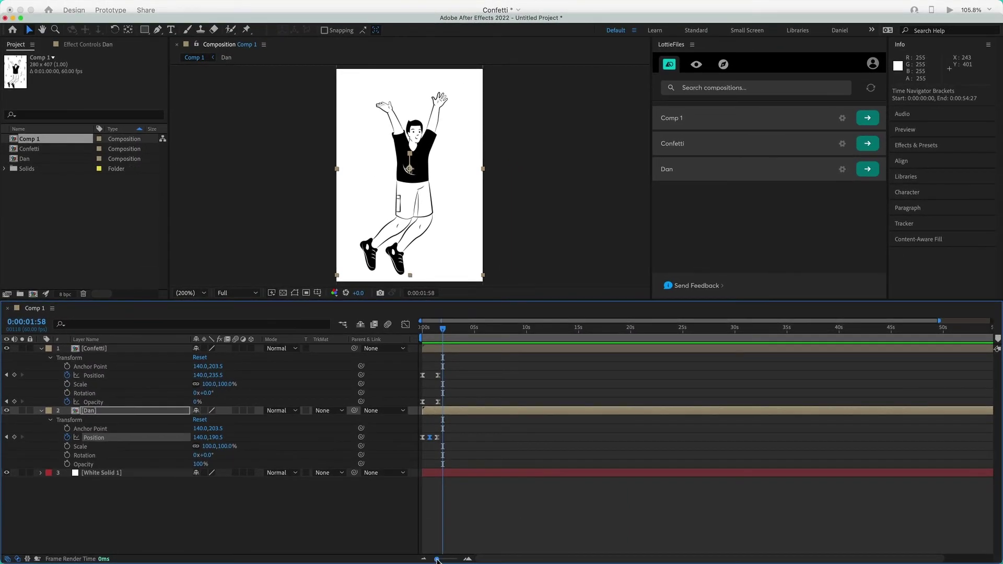
{"action": "left_click_drag", "start_coordinate": [437, 560], "coordinate": [434, 560]}
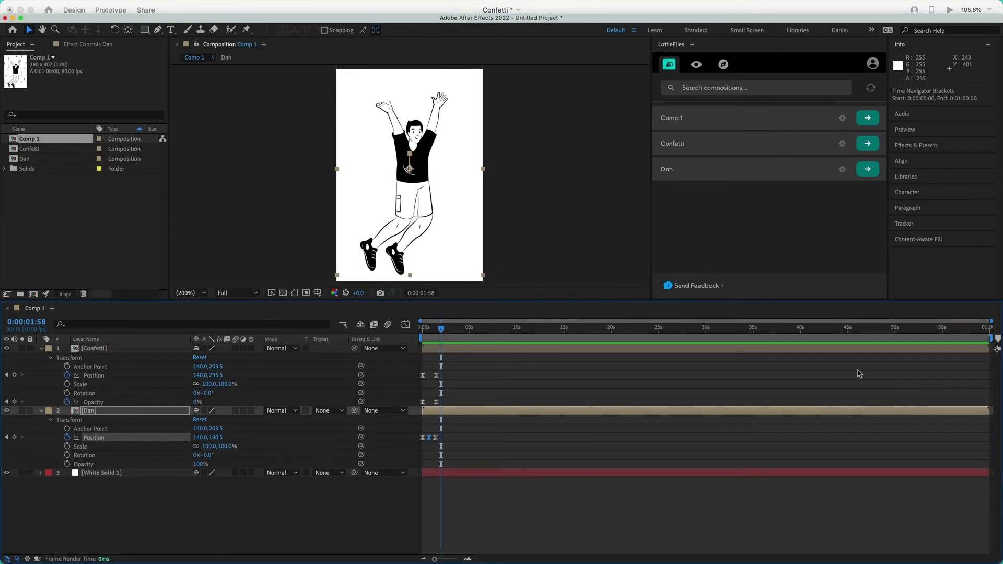
{"action": "left_click_drag", "start_coordinate": [996, 338], "coordinate": [453, 348]}
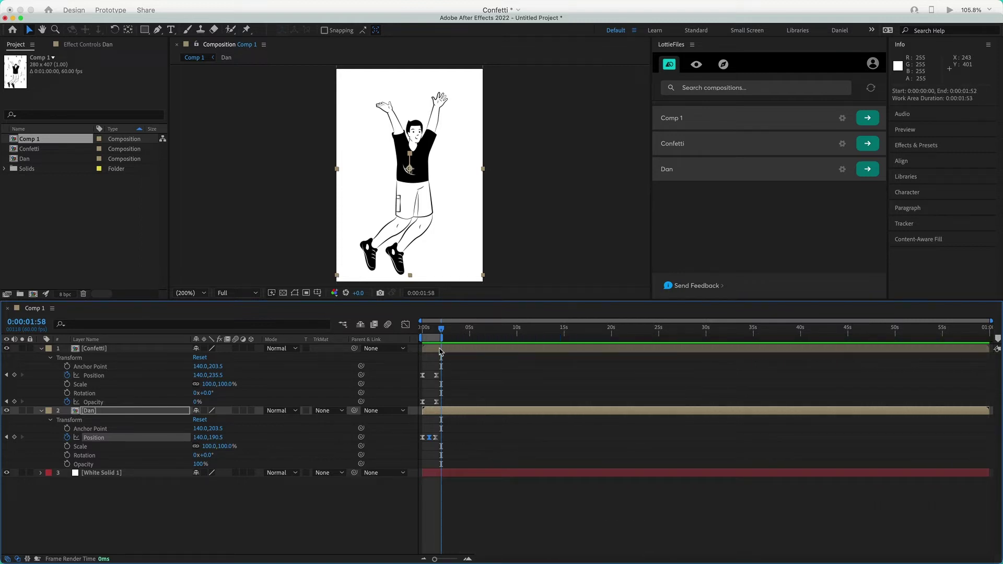
{"action": "scroll", "coordinate": [453, 342], "scroll_direction": "up", "scroll_amount": 3}
Preview the shortened animation and collapse the Confetti and Dan transform properties
{"action": "key", "text": "space"}
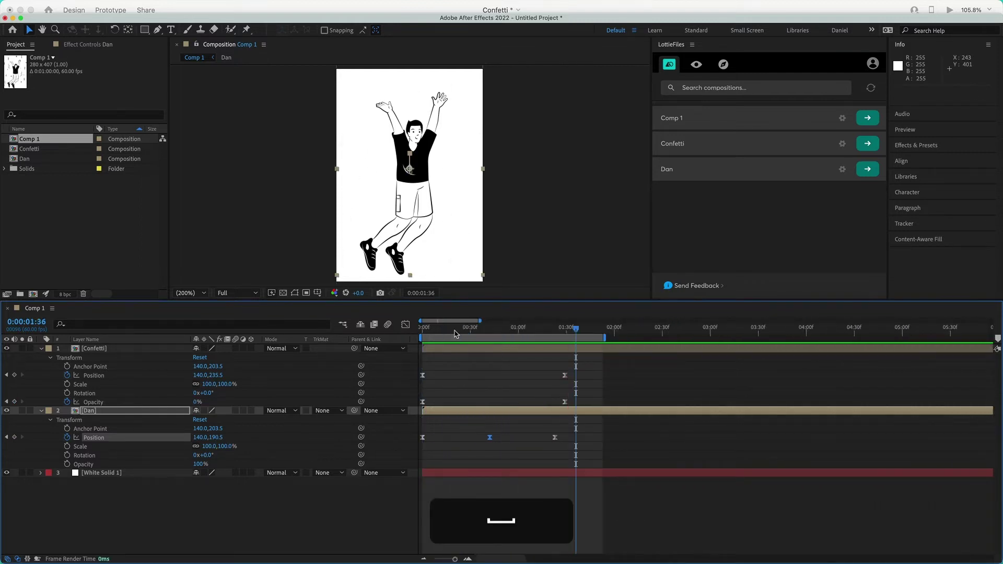
{"action": "key", "text": "space"}
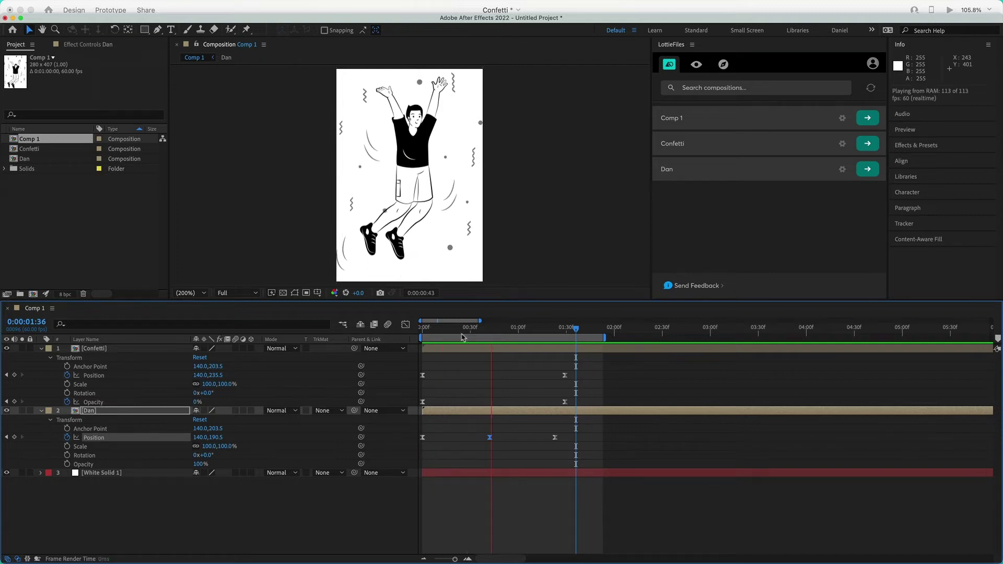
{"action": "key", "text": "space"}
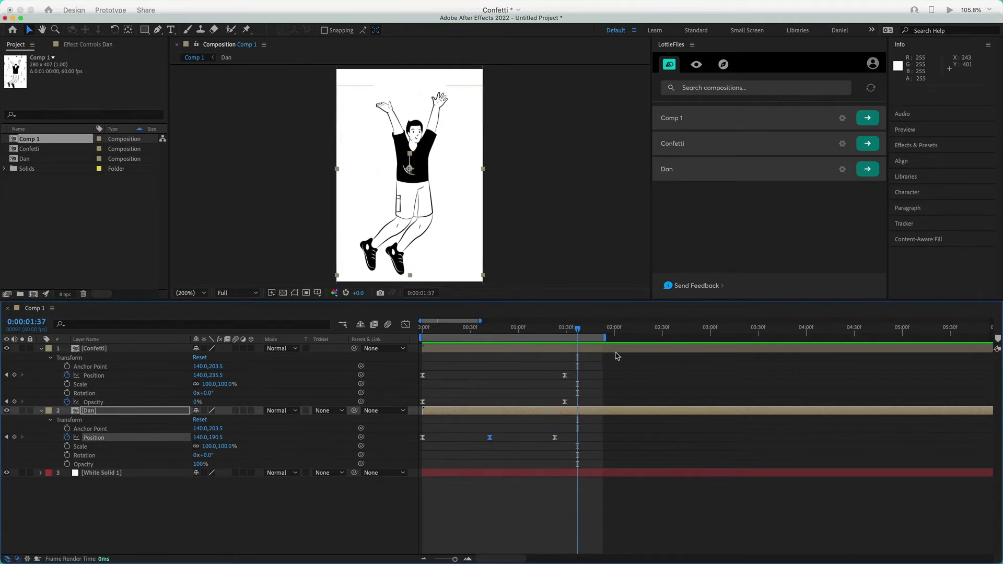
{"action": "left_click", "coordinate": [42, 349]}
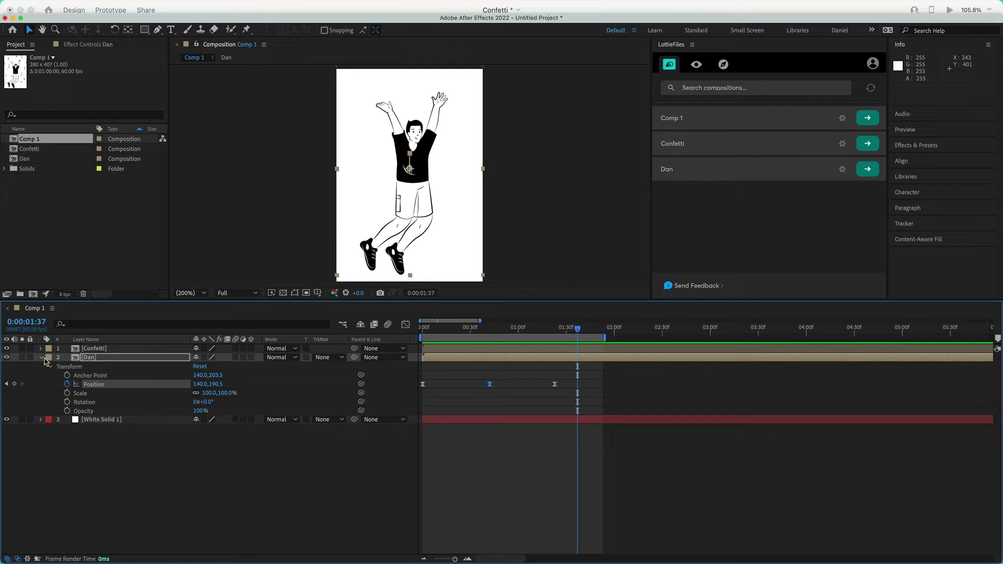
{"action": "left_click", "coordinate": [41, 357]}
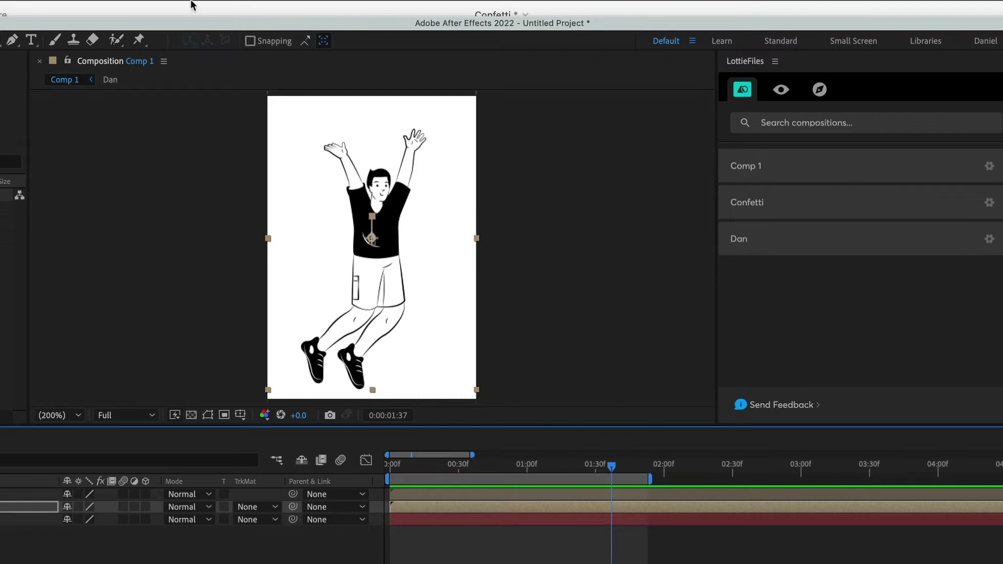
{"action": "left_click", "coordinate": [235, 7]}
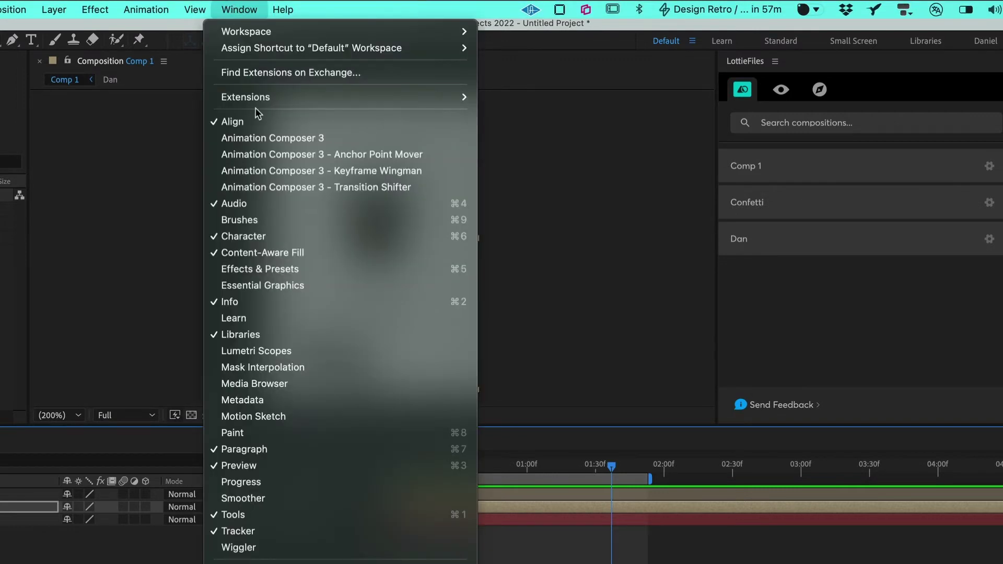
{"action": "mouse_move", "coordinate": [337, 96]}
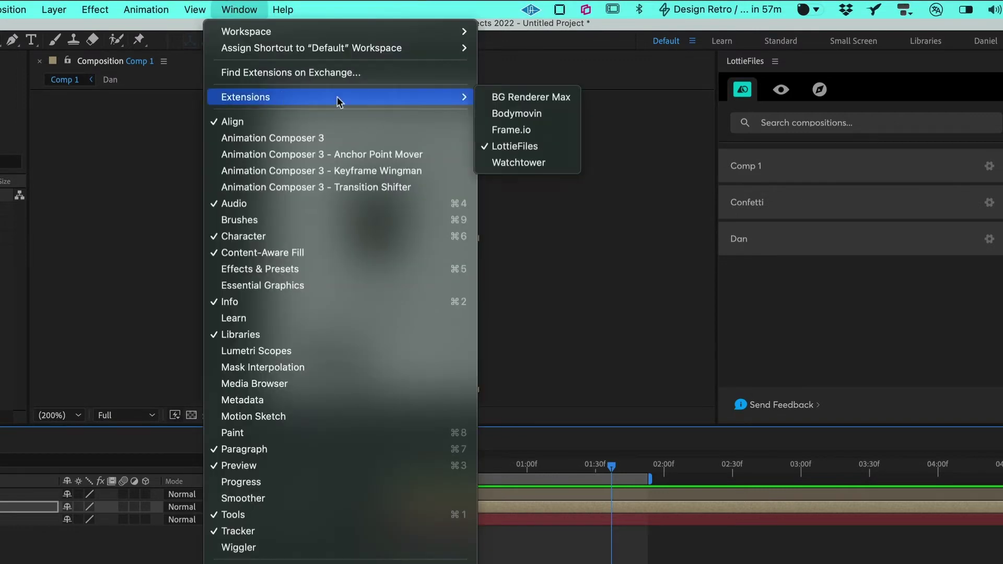
{"action": "left_click", "coordinate": [539, 146]}
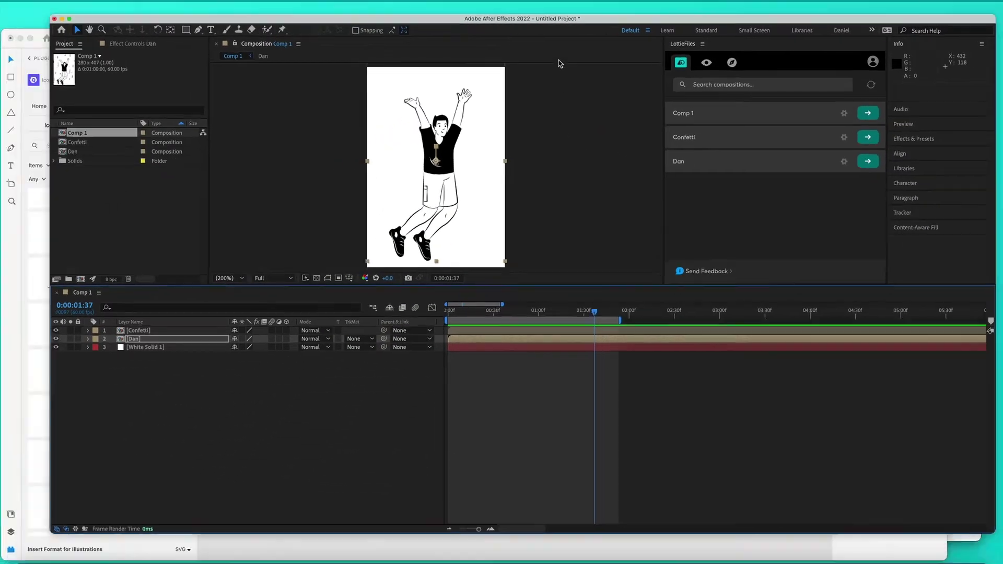
Bring up the browser's LottieFiles for After Effects page and scroll to its download options
{"action": "key", "text": "ctrl+Up"}
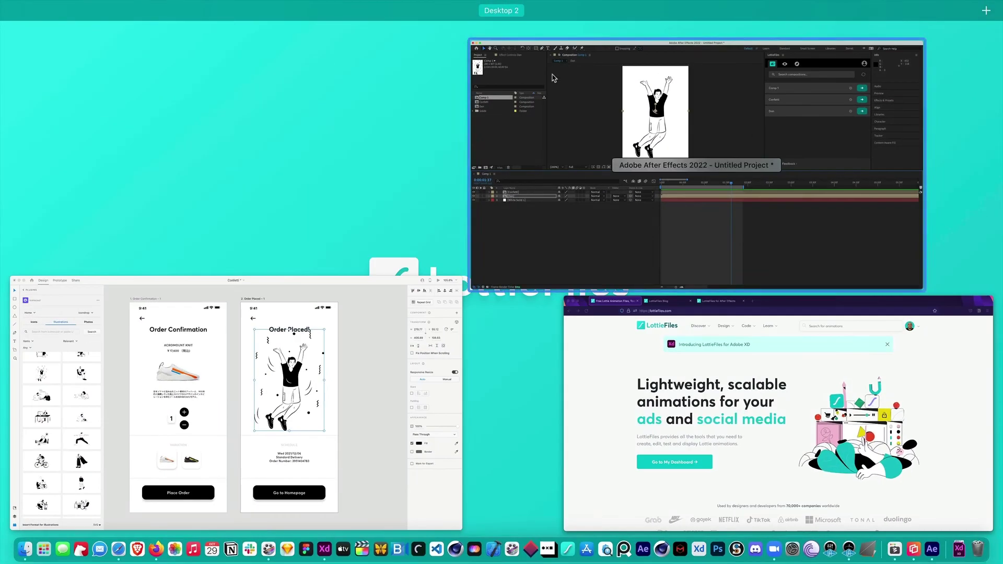
{"action": "left_click", "coordinate": [742, 397]}
{"action": "key", "text": "ctrl+Tab"}
{"action": "key", "text": "ctrl+Tab"}
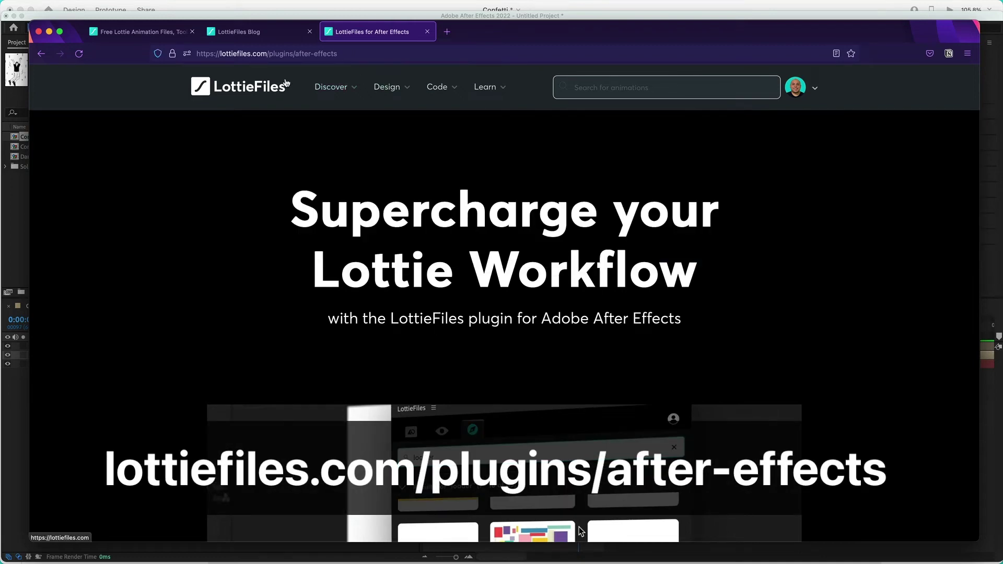
{"action": "scroll", "coordinate": [742, 284], "scroll_direction": "down", "scroll_amount": 5}
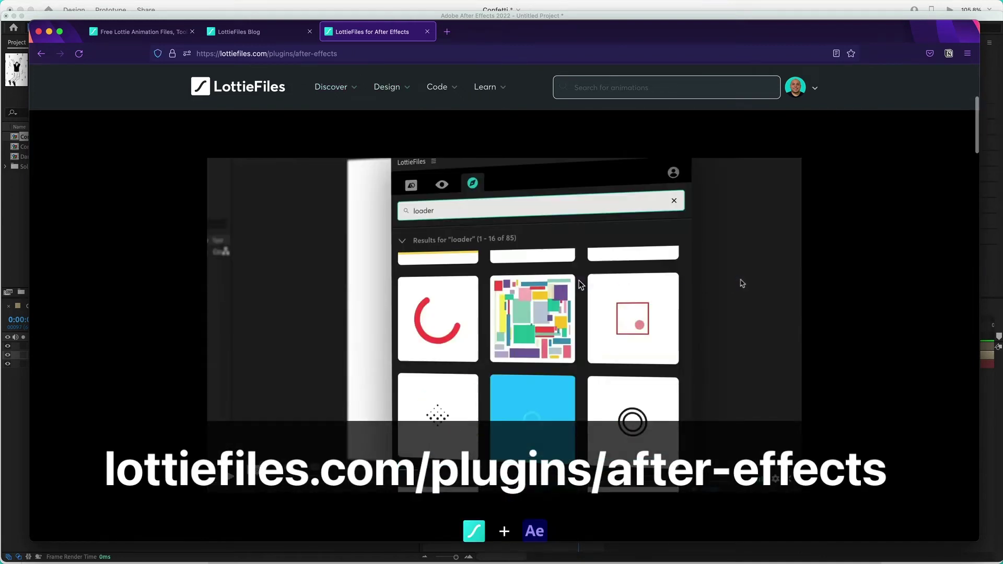
{"action": "scroll", "coordinate": [850, 377], "scroll_direction": "down", "scroll_amount": 4}
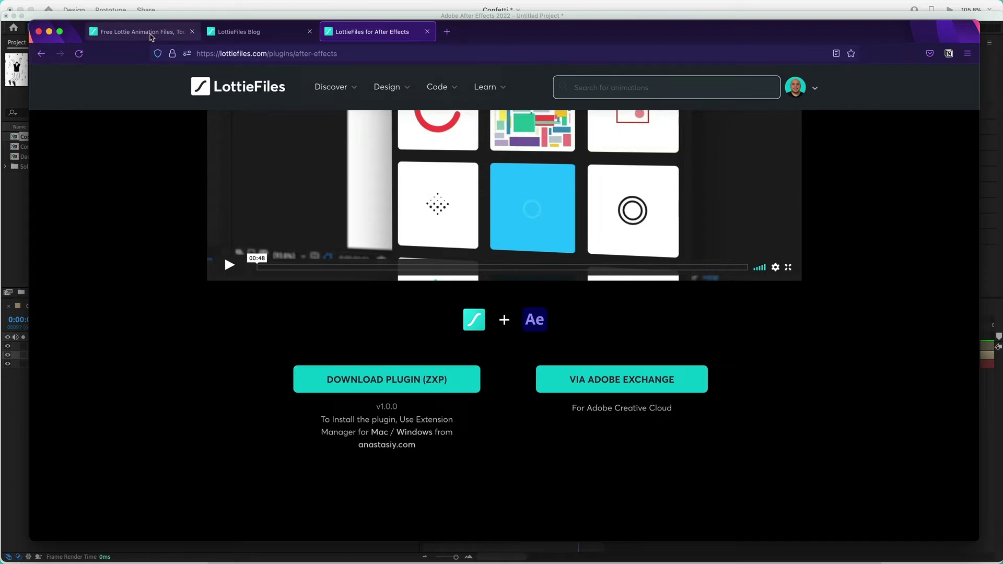
Open the LottieFiles for Adobe XD plugin page from the LottieFiles homepage
{"action": "left_click", "coordinate": [150, 32]}
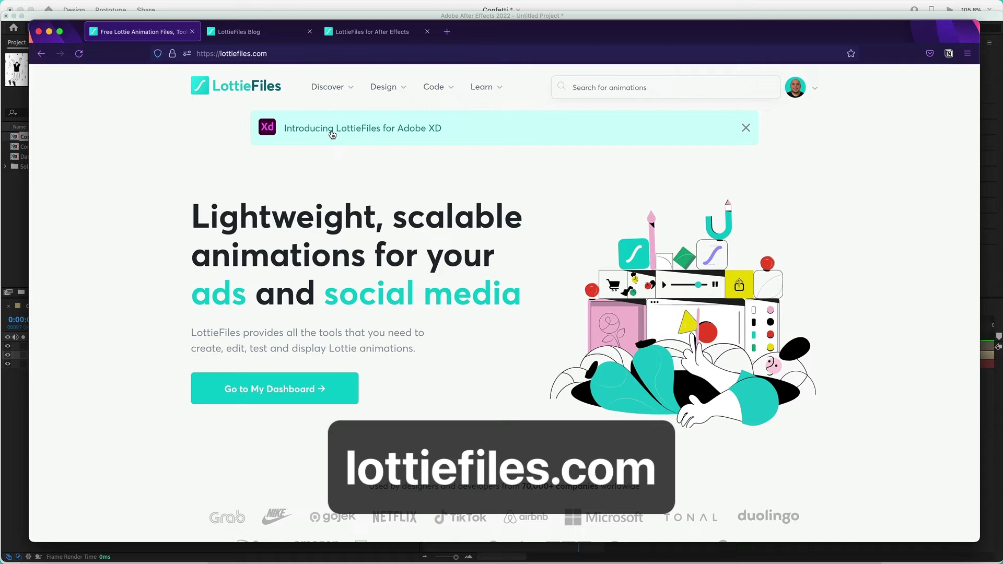
{"action": "left_click", "coordinate": [346, 131]}
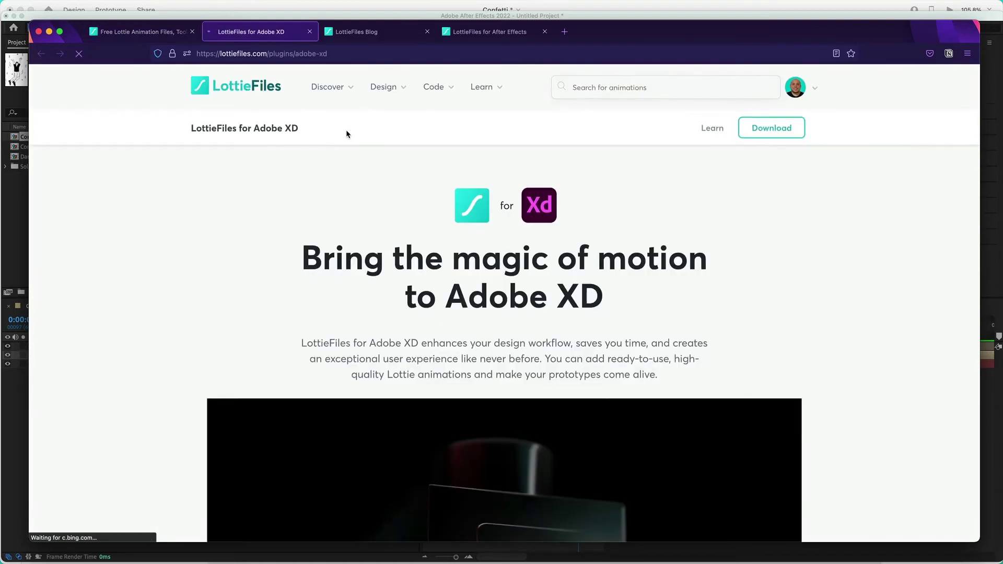
{"action": "scroll", "coordinate": [727, 291], "scroll_direction": "down", "scroll_amount": 6}
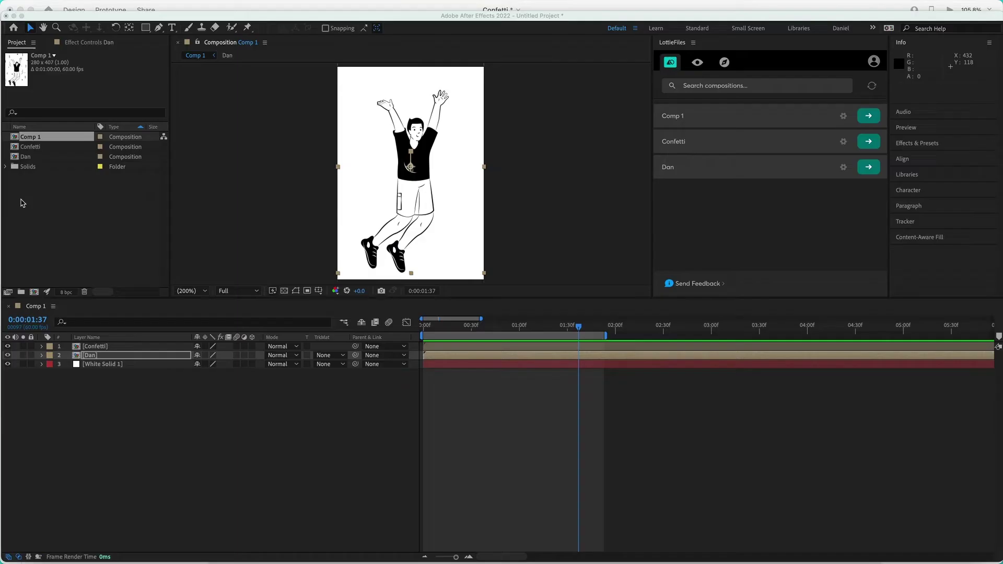
Rename the Comp 1 composition to 'Final' in the Project panel
{"action": "left_click", "coordinate": [21, 203]}
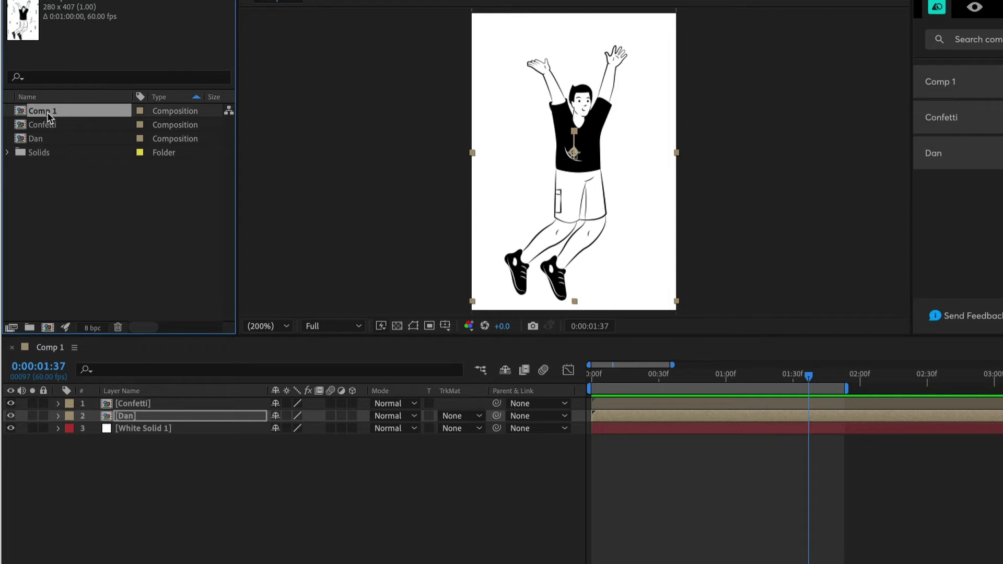
{"action": "key", "text": "Return"}
{"action": "type", "text": "Final"}
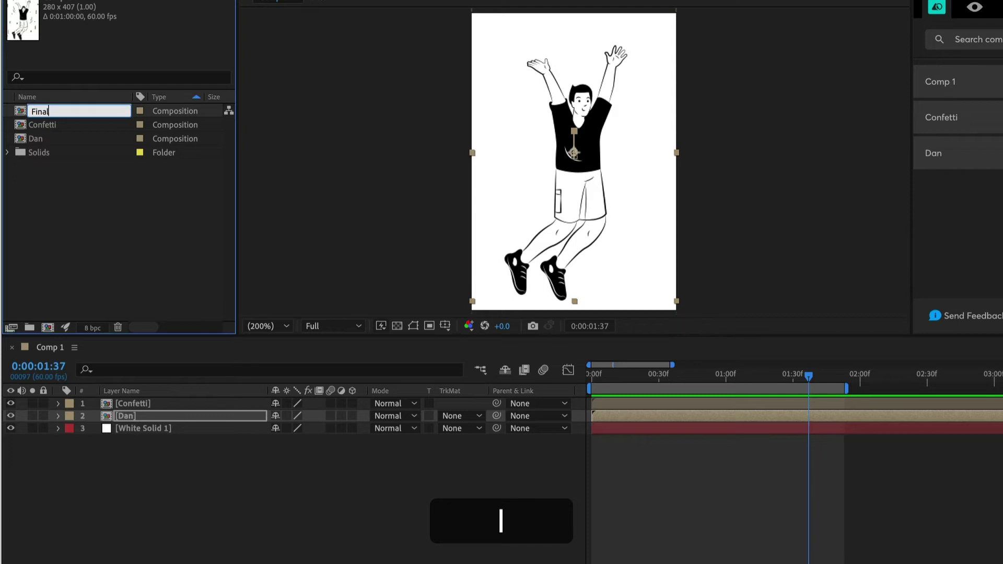
{"action": "key", "text": "Return"}
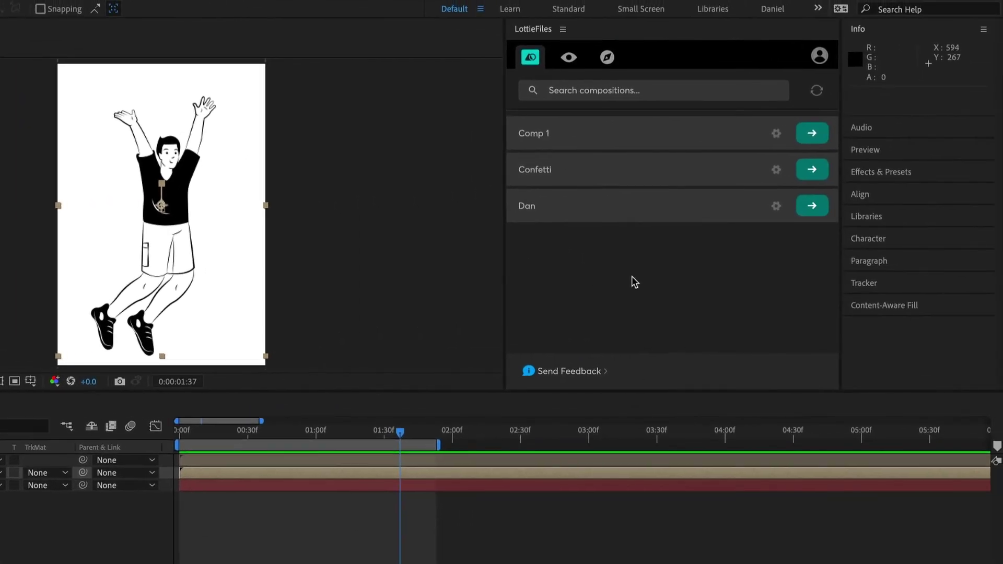
Pick the Final composition in the LottieFiles panel's composition list
{"action": "left_click", "coordinate": [574, 59]}
{"action": "left_click", "coordinate": [531, 58]}
{"action": "left_click", "coordinate": [815, 215]}
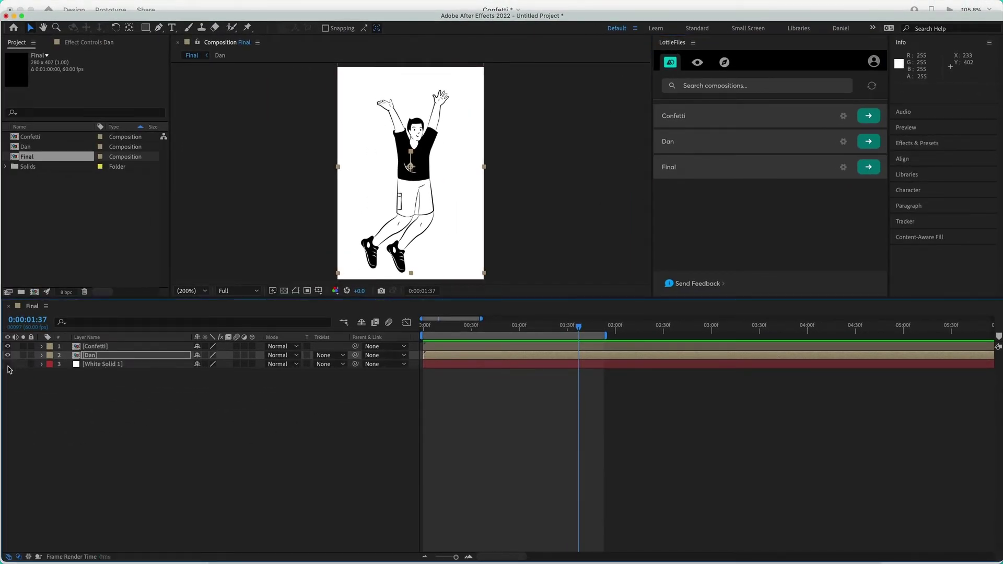
Hide the white solid background, render Final as a Lottie and upload it to LottieFiles
{"action": "left_click", "coordinate": [8, 365]}
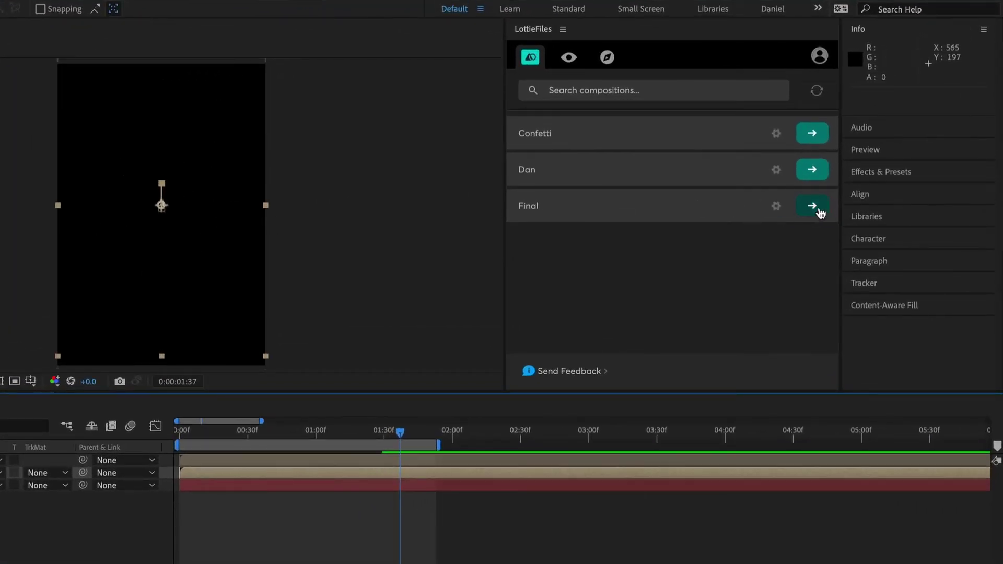
{"action": "left_click", "coordinate": [818, 209]}
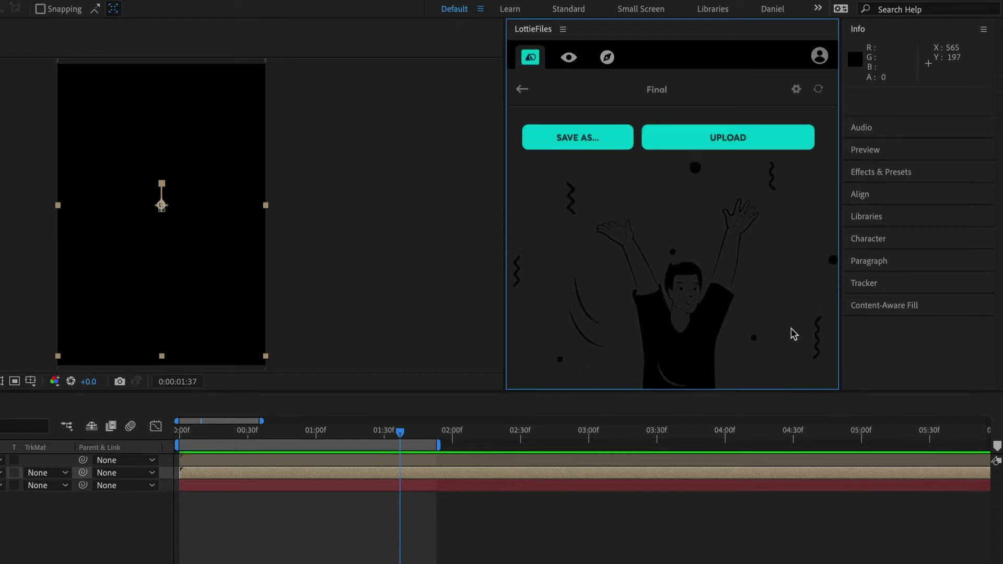
{"action": "scroll", "coordinate": [752, 350], "scroll_direction": "down", "scroll_amount": 5}
{"action": "scroll", "coordinate": [748, 341], "scroll_direction": "down", "scroll_amount": 3}
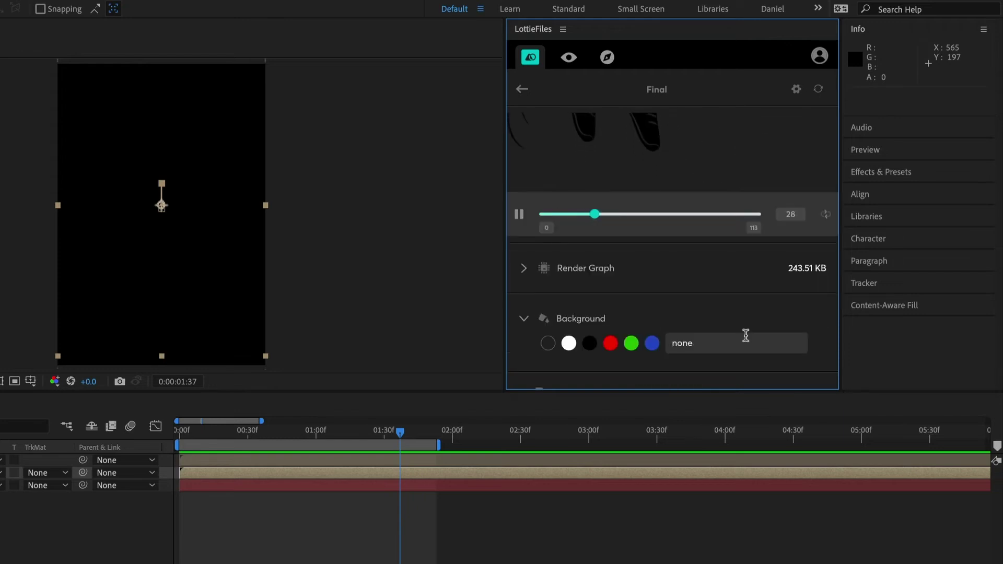
{"action": "scroll", "coordinate": [749, 341], "scroll_direction": "up", "scroll_amount": 8}
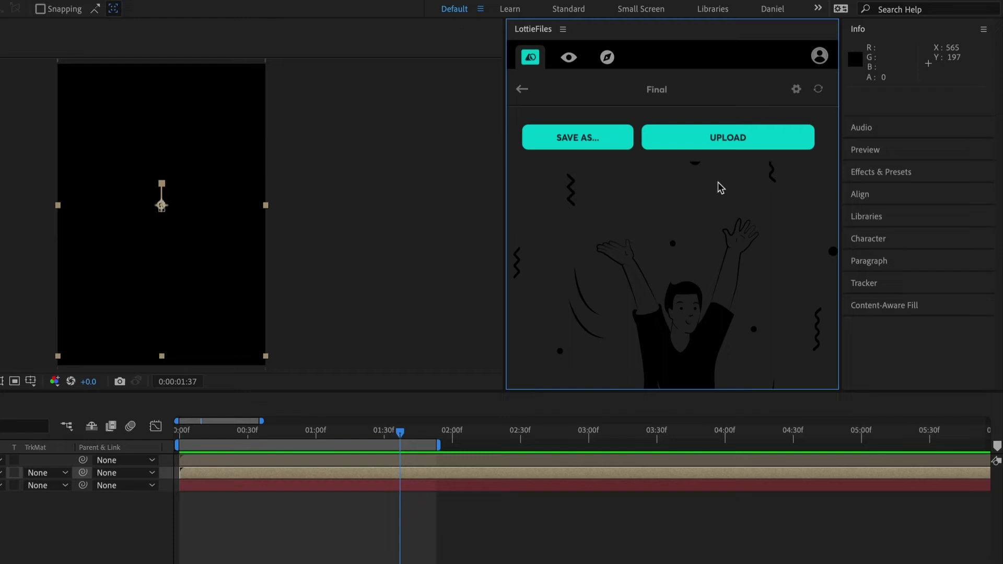
{"action": "left_click", "coordinate": [723, 138]}
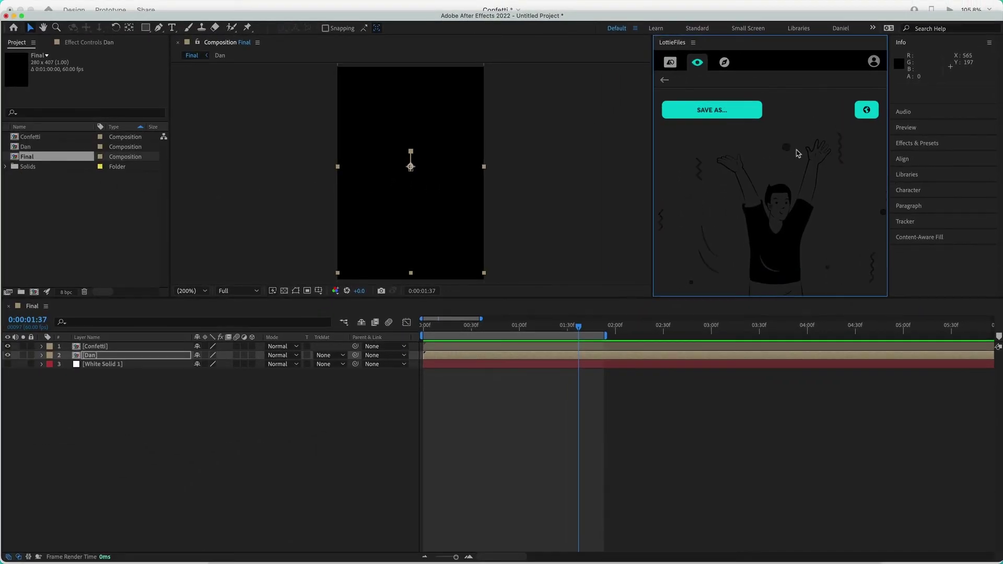
In Adobe XD, drag the jumping-man illustration off the Order Placed – 1 artboard to the right
{"action": "key", "text": "ctrl+Up"}
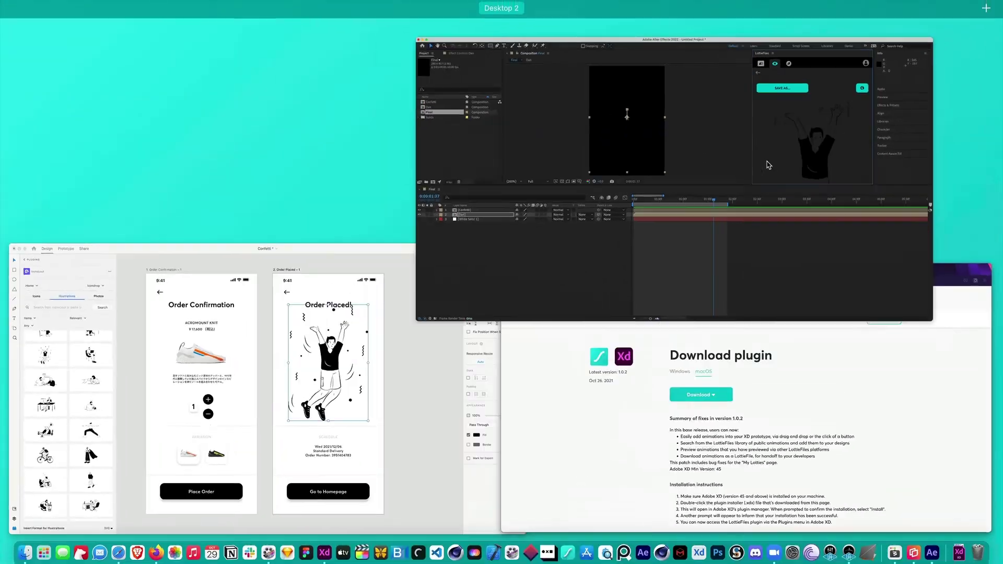
{"action": "left_click", "coordinate": [238, 389]}
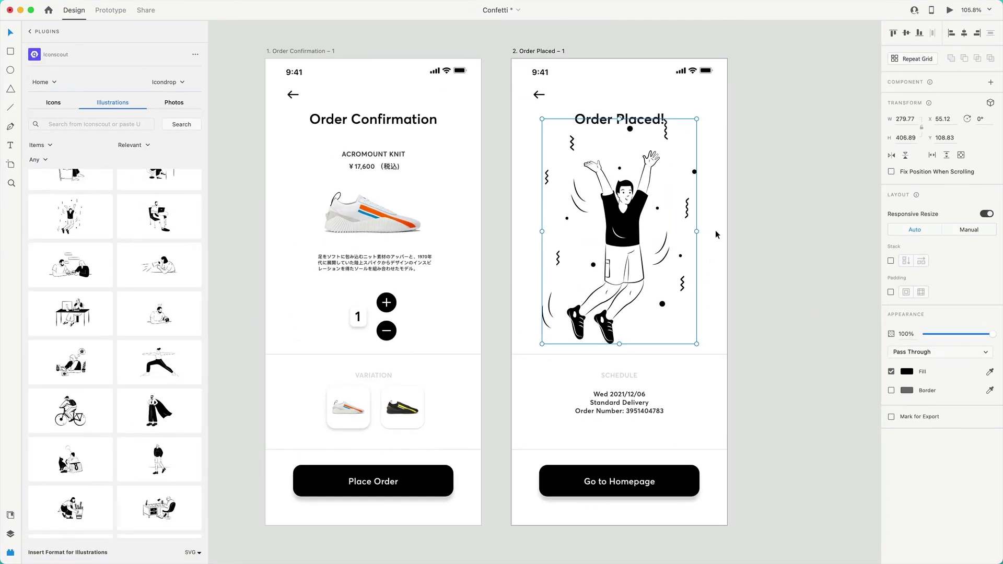
{"action": "scroll", "coordinate": [720, 230], "scroll_direction": "down", "scroll_amount": 5}
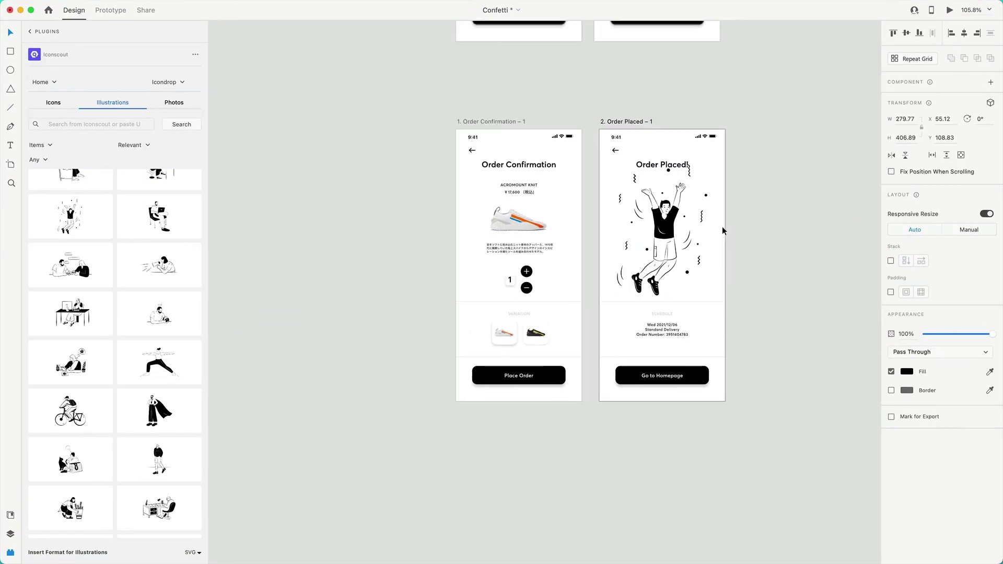
{"action": "left_click", "coordinate": [605, 238]}
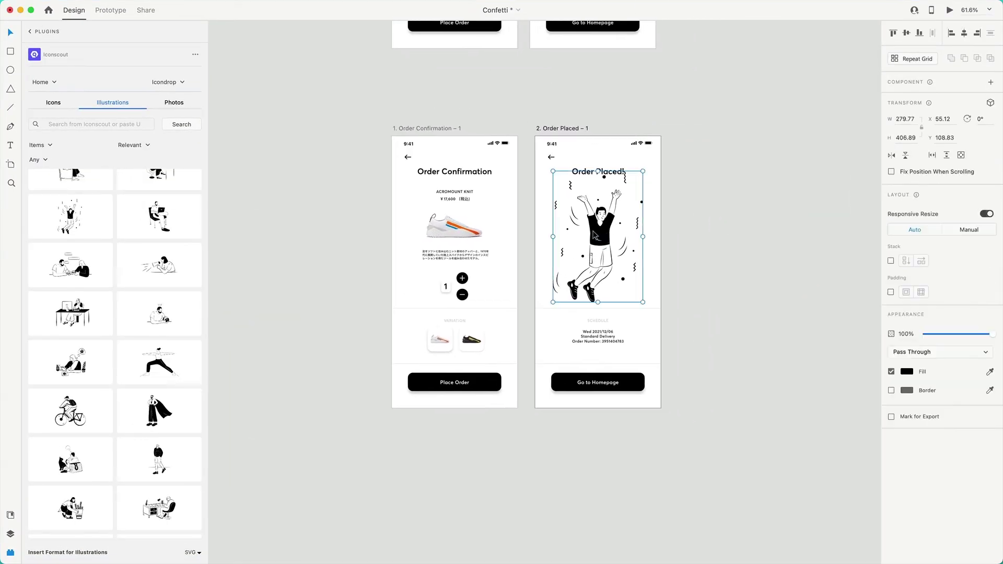
{"action": "double_click", "coordinate": [605, 240]}
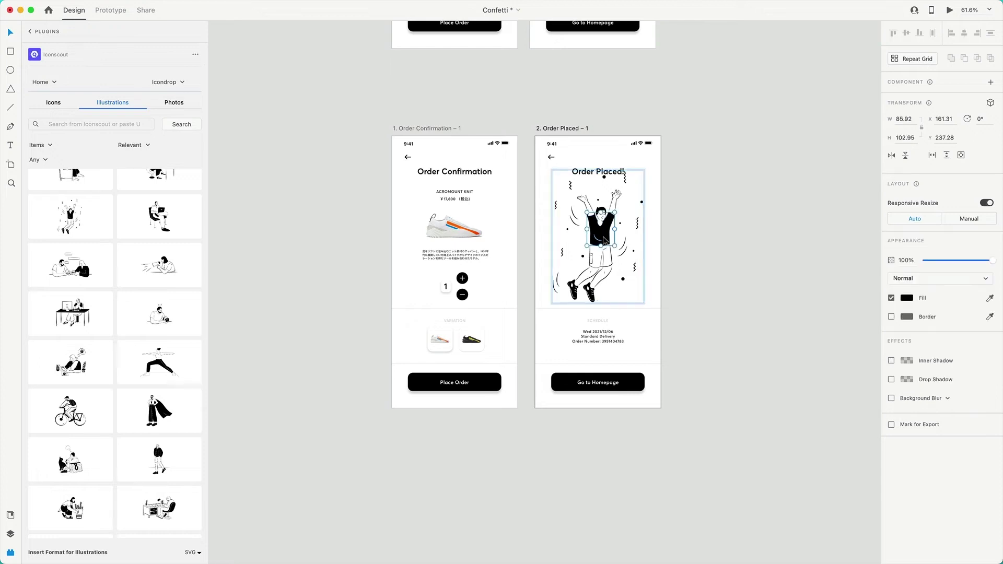
{"action": "left_click", "coordinate": [771, 208]}
{"action": "left_click_drag", "start_coordinate": [589, 240], "coordinate": [726, 234]}
{"action": "left_click", "coordinate": [828, 235]}
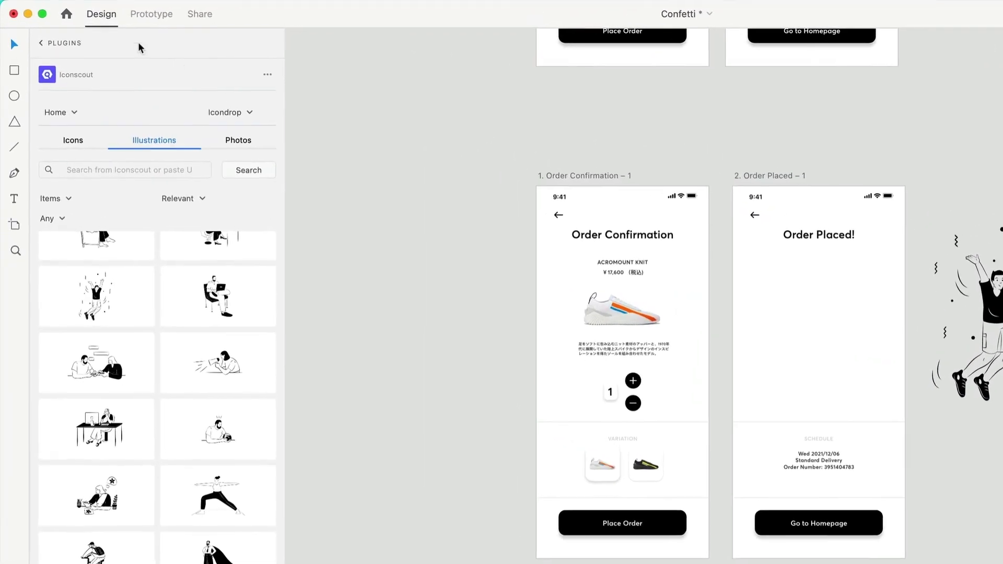
Insert the latest animation from My Lotties as a Lottie and place it below the Order Placed! heading
{"action": "left_click", "coordinate": [33, 31]}
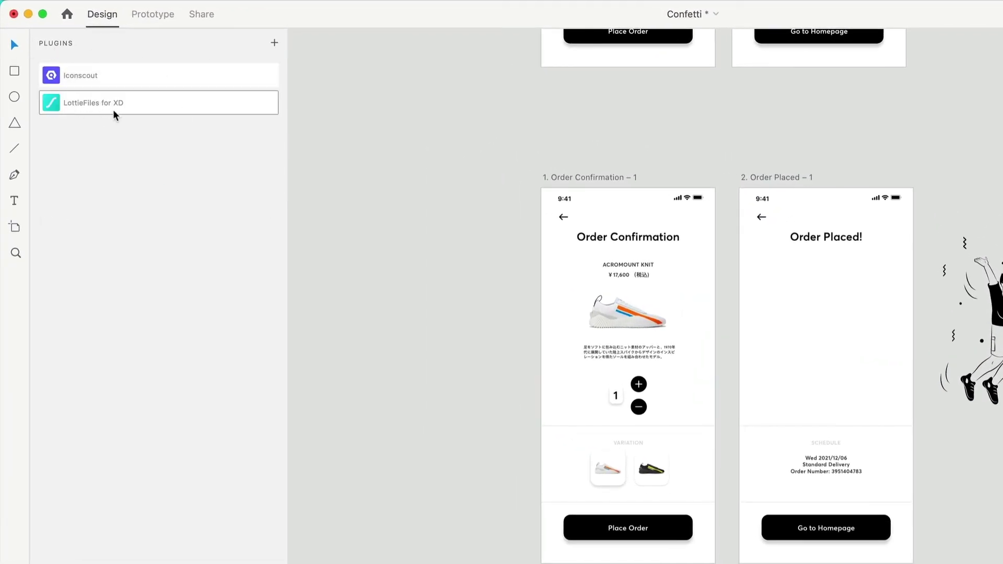
{"action": "left_click", "coordinate": [95, 103]}
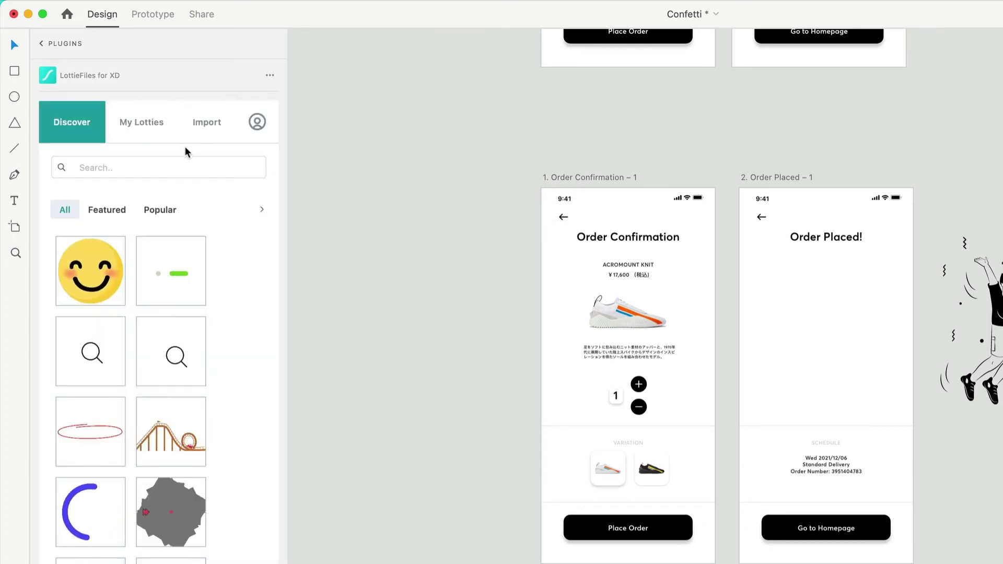
{"action": "left_click", "coordinate": [146, 122]}
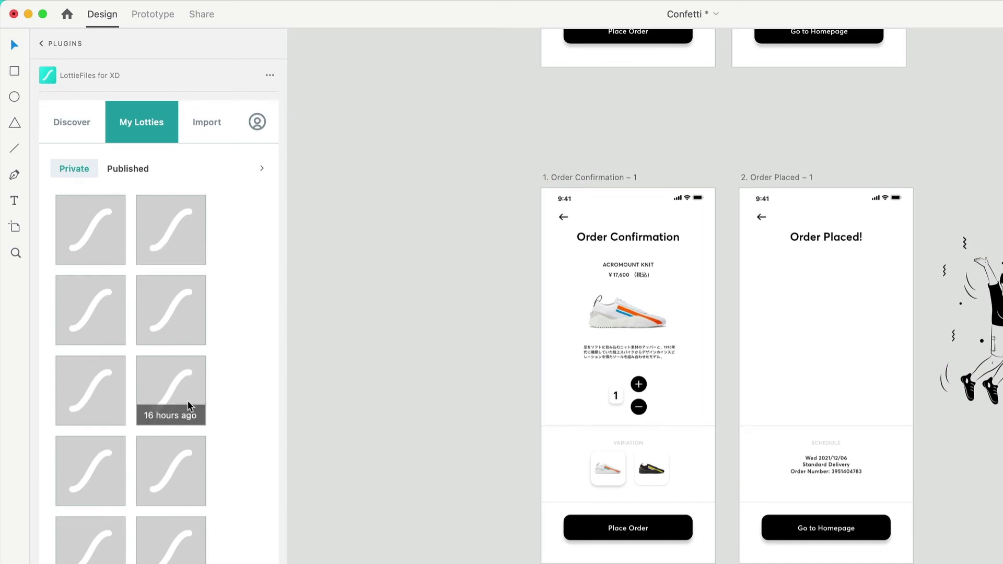
{"action": "left_click", "coordinate": [92, 227]}
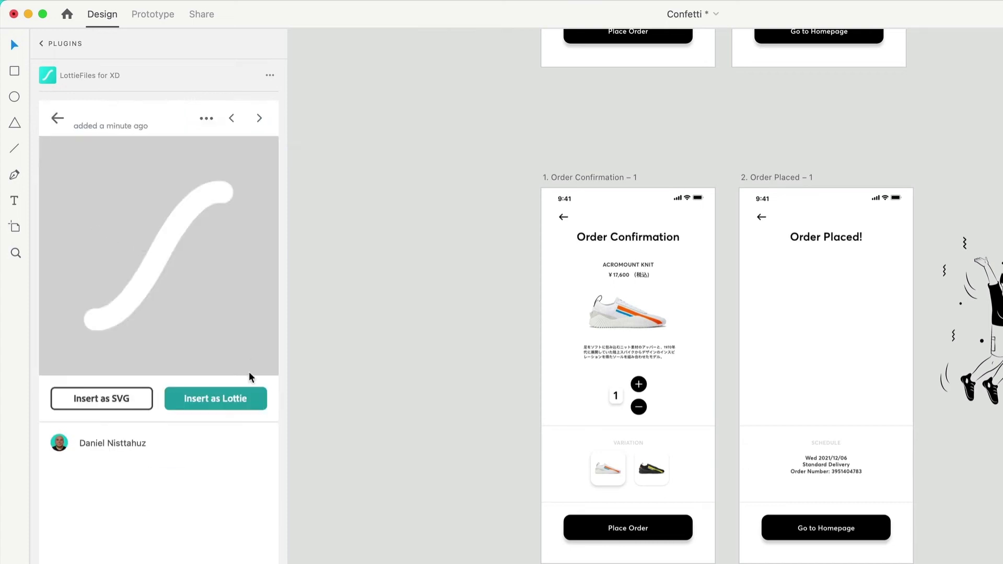
{"action": "left_click", "coordinate": [210, 402]}
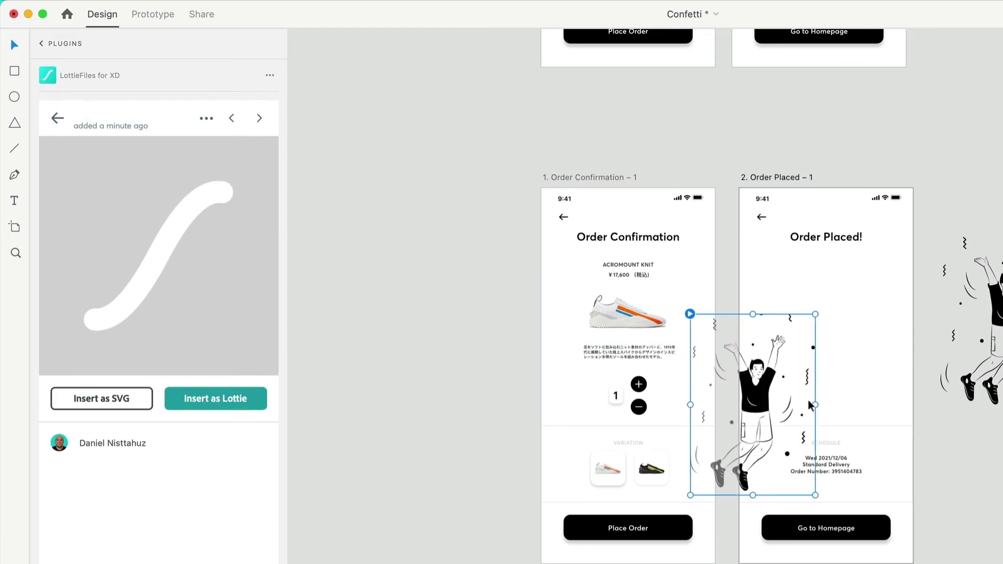
{"action": "left_click_drag", "start_coordinate": [764, 405], "coordinate": [789, 346]}
{"action": "scroll", "coordinate": [896, 354], "scroll_direction": "up", "scroll_amount": 3}
{"action": "scroll", "coordinate": [787, 345], "scroll_direction": "left", "scroll_amount": 5}
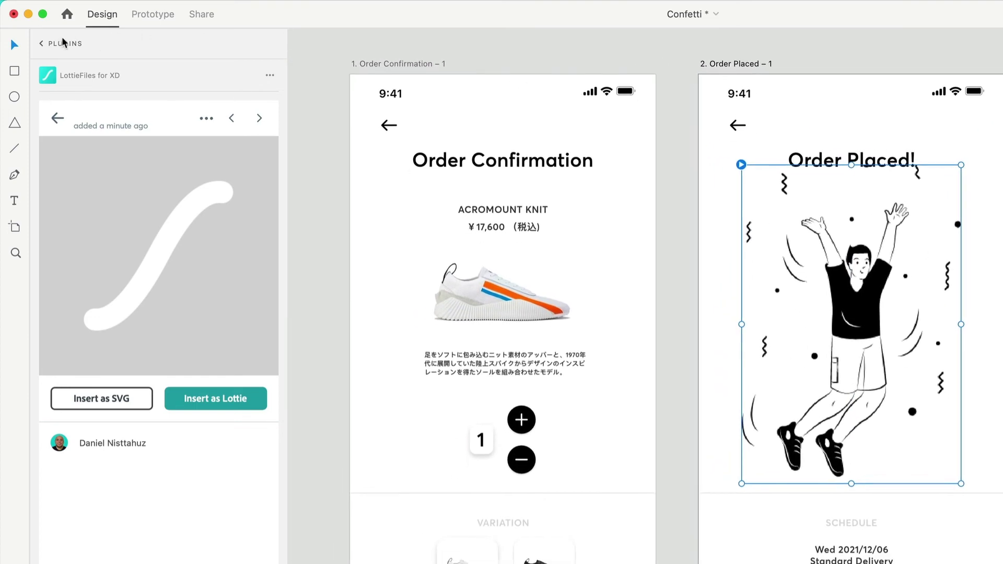
Wire Place Order to the Order Placed – 1 artboard in Prototype mode (Dissolve, Ease Out, 0.3 s)
{"action": "left_click", "coordinate": [156, 14]}
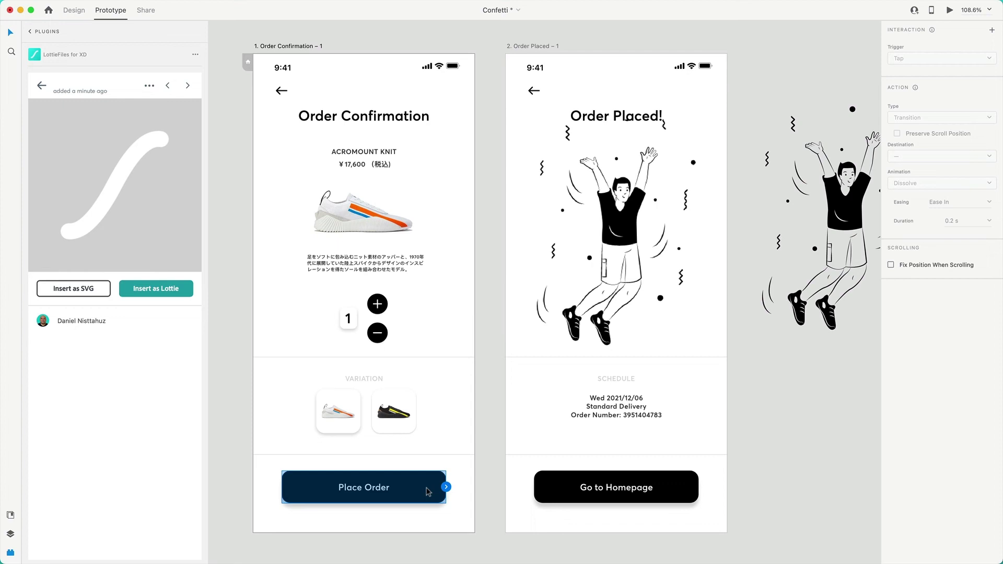
{"action": "left_click_drag", "start_coordinate": [448, 490], "coordinate": [510, 339]}
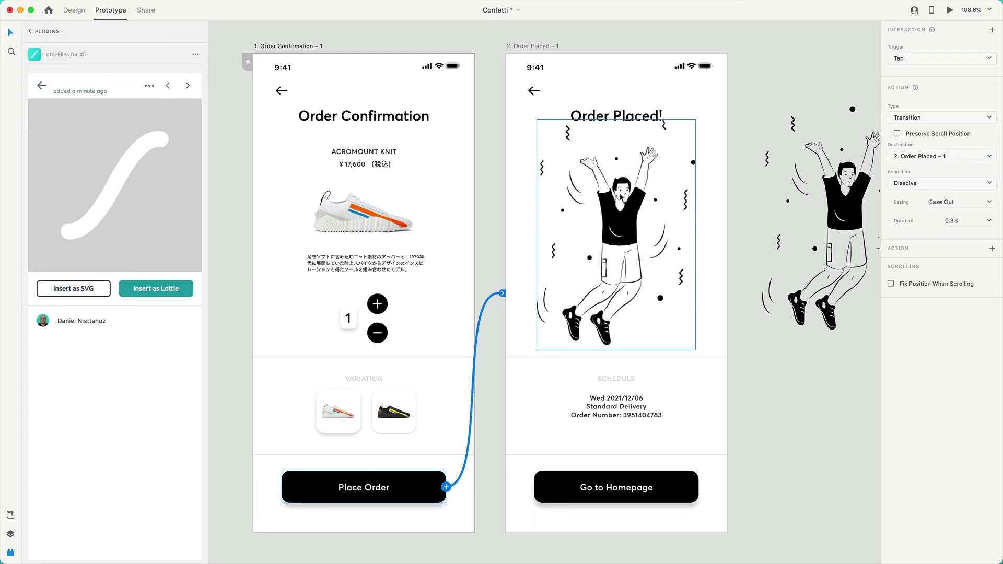
{"action": "left_click", "coordinate": [949, 10]}
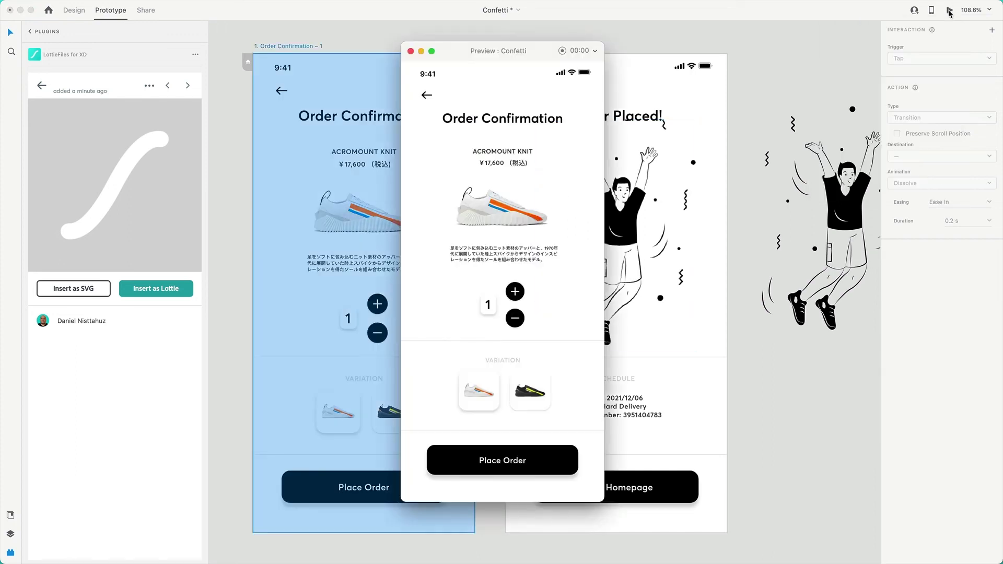
{"action": "left_click_drag", "start_coordinate": [522, 48], "coordinate": [513, 36]}
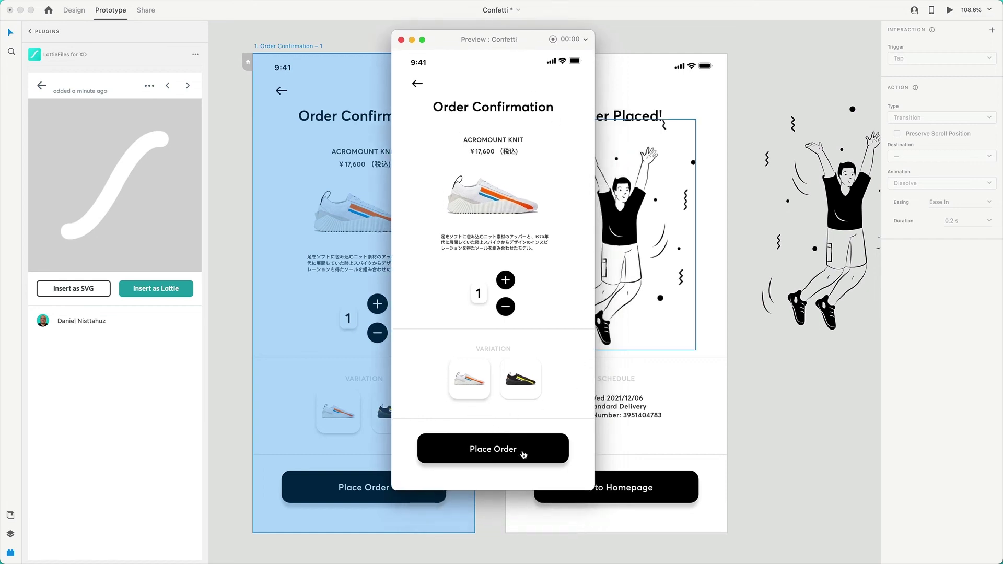
{"action": "left_click", "coordinate": [524, 450]}
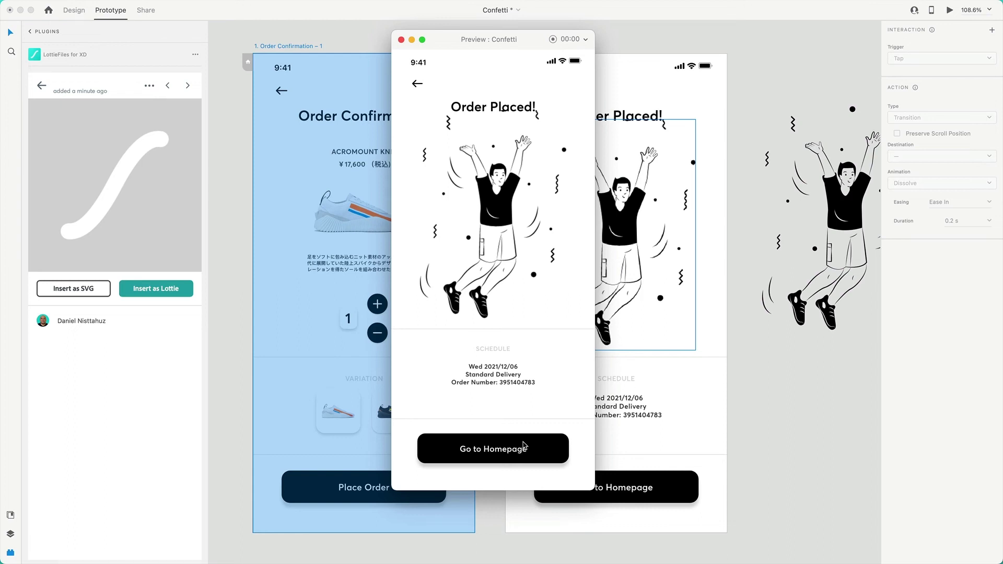
{"action": "left_click", "coordinate": [401, 40]}
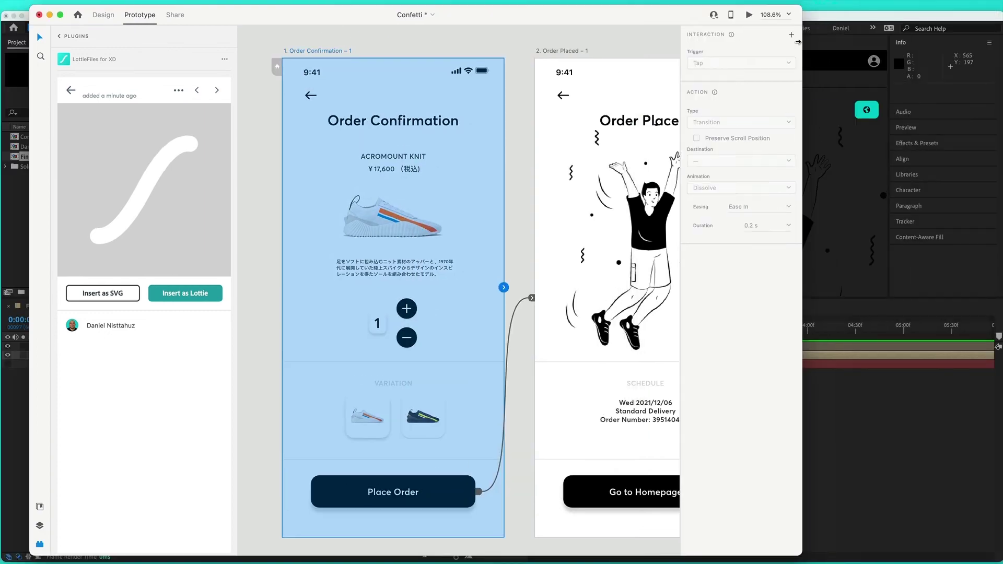
Reposition the mirrored iPhone window to watch the Lottie play, then refocus the XD window
{"action": "left_click_drag", "start_coordinate": [831, 10], "coordinate": [851, 29]}
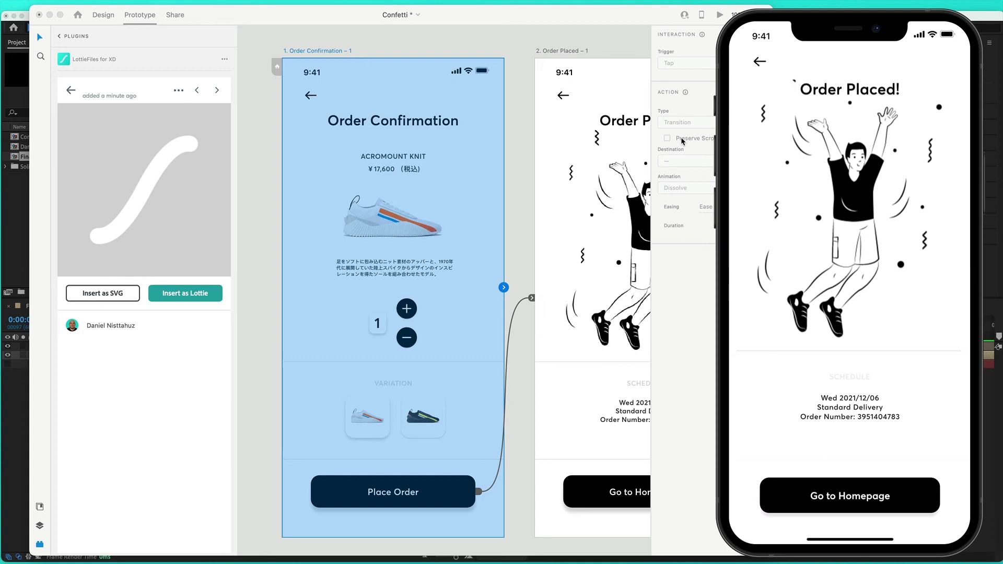
{"action": "left_click", "coordinate": [350, 61]}
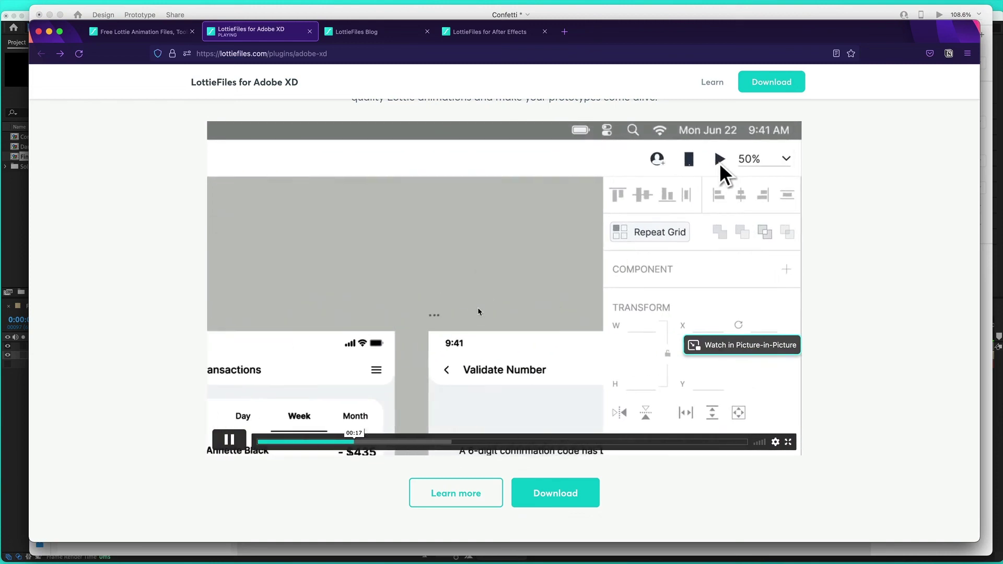
On the LottieFiles Blog, open the 'LottieFiles for Adobe XD' post and follow its 'here' link
{"action": "scroll", "coordinate": [484, 337], "scroll_direction": "up", "scroll_amount": 1}
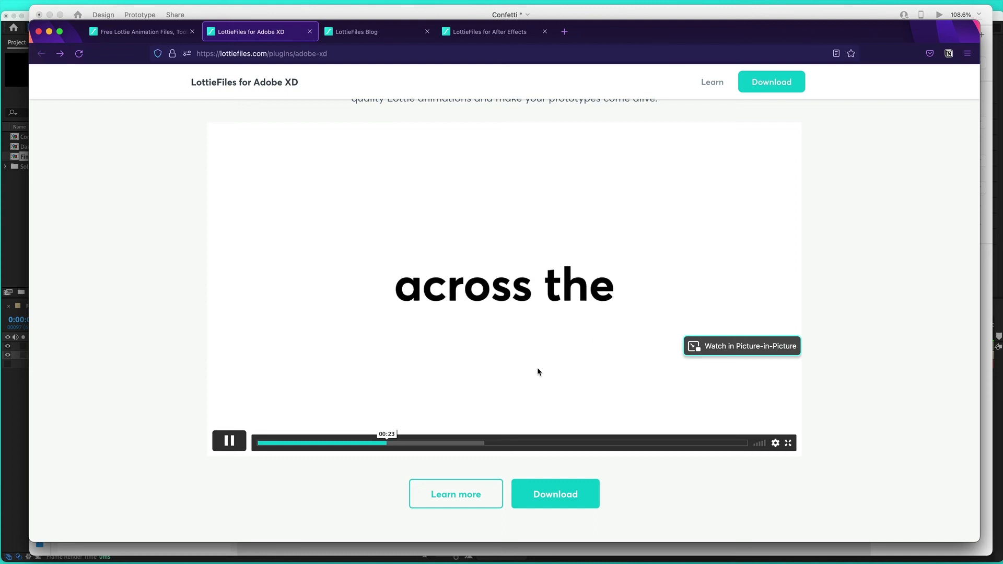
{"action": "left_click", "coordinate": [358, 33]}
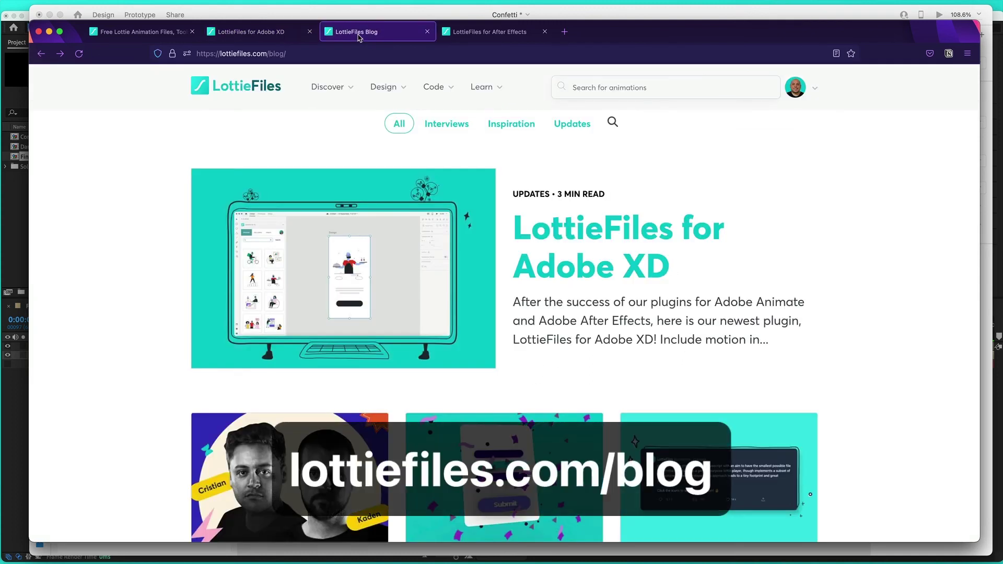
{"action": "left_click", "coordinate": [460, 253]}
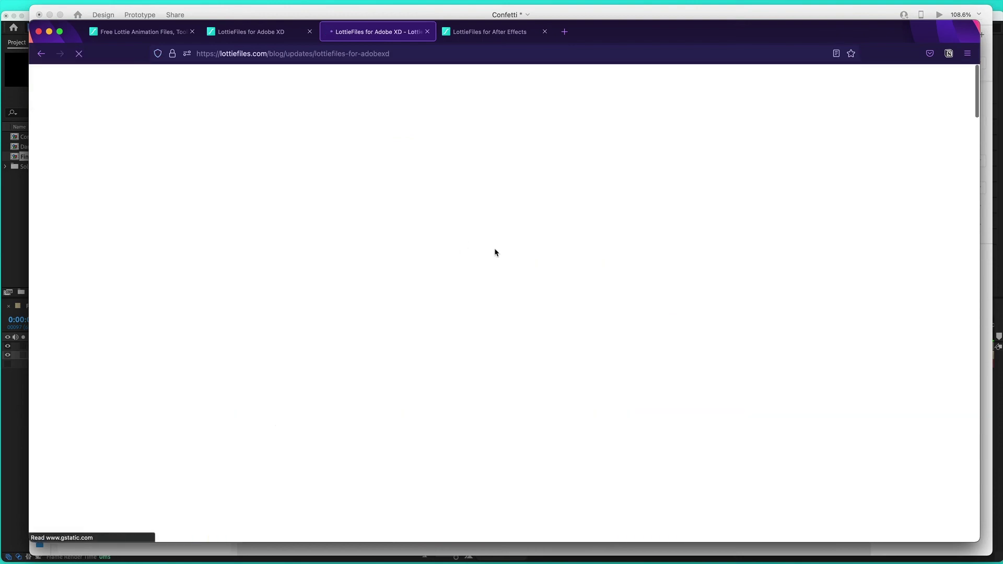
{"action": "scroll", "coordinate": [608, 283], "scroll_direction": "down", "scroll_amount": 10}
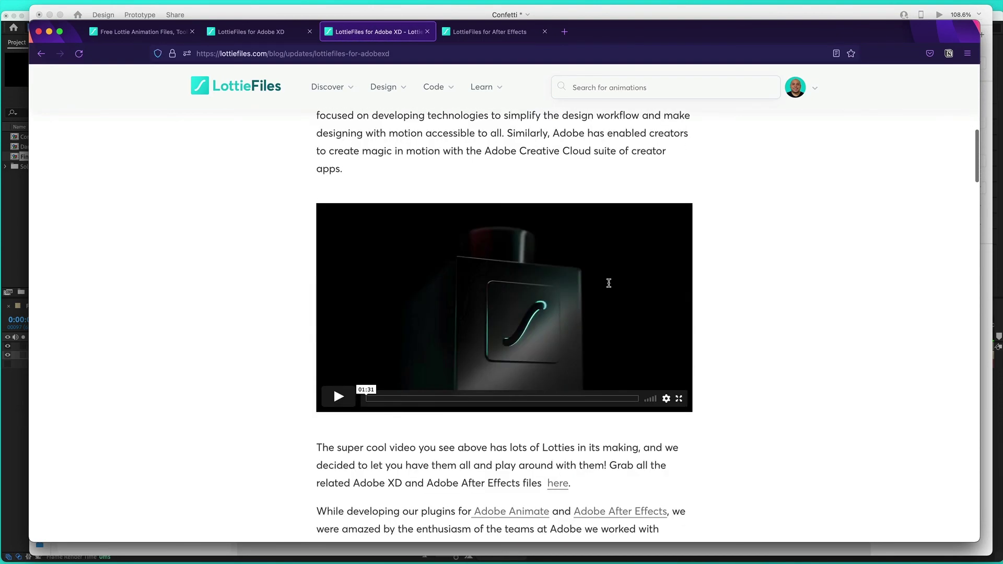
{"action": "scroll", "coordinate": [609, 283], "scroll_direction": "down", "scroll_amount": 10}
{"action": "scroll", "coordinate": [609, 282], "scroll_direction": "up", "scroll_amount": 7}
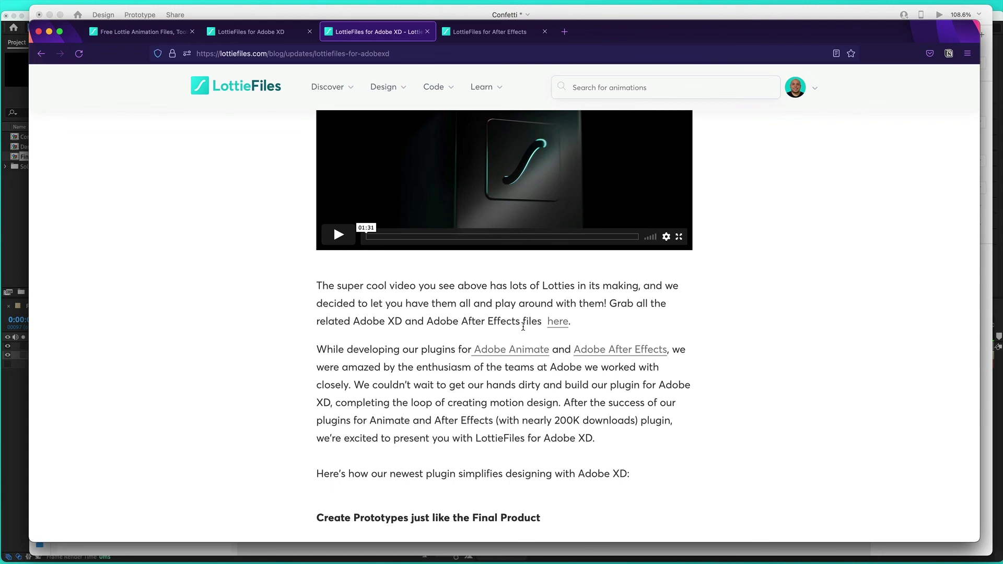
{"action": "left_click", "coordinate": [559, 323]}
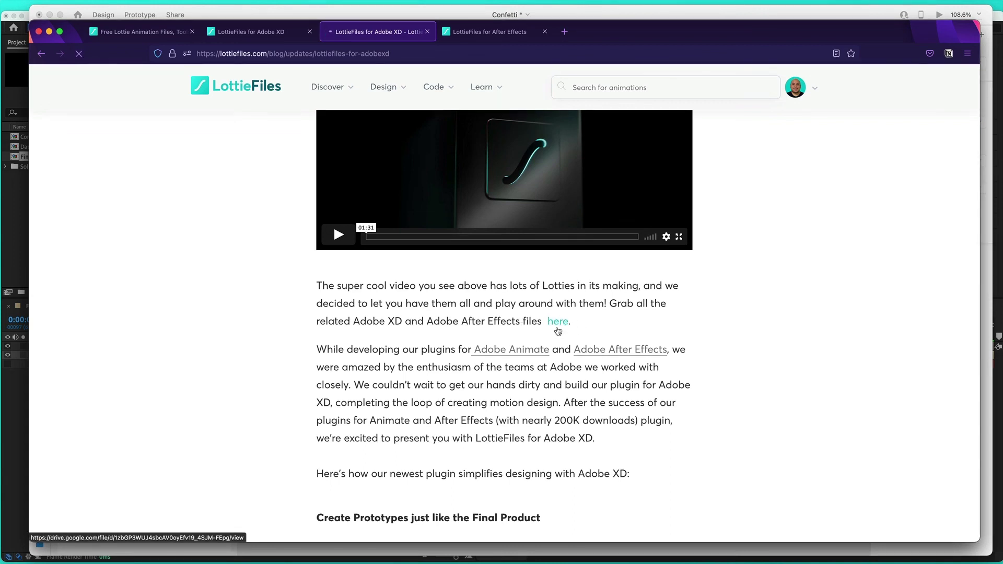